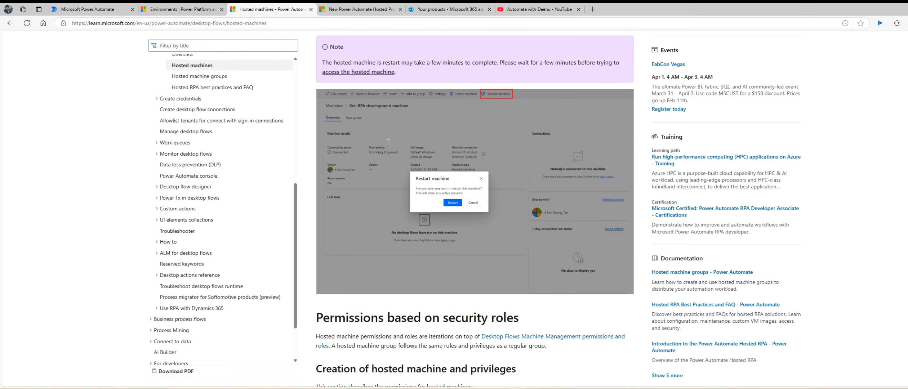
Scroll the Hosted machines article down to 'Deletion of unused resources' and the footer.
scroll(387, 143, down, 20)
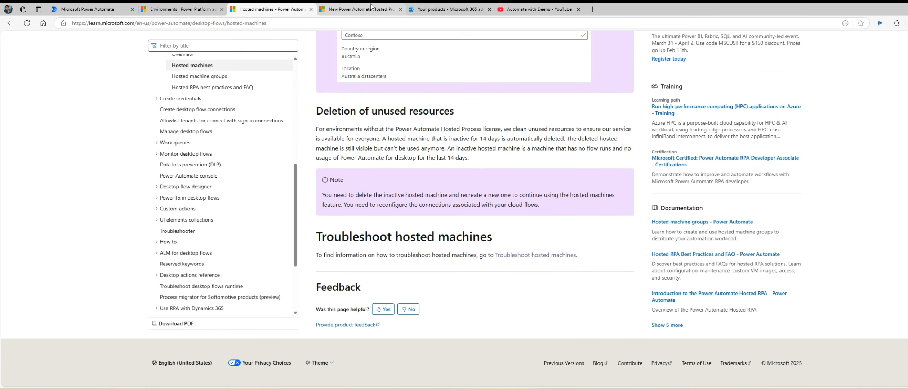
Switch to the Hosted Process blog post and read through the hosted RPA announcement.
click(342, 9)
scroll(415, 177, down, 10)
scroll(420, 182, down, 10)
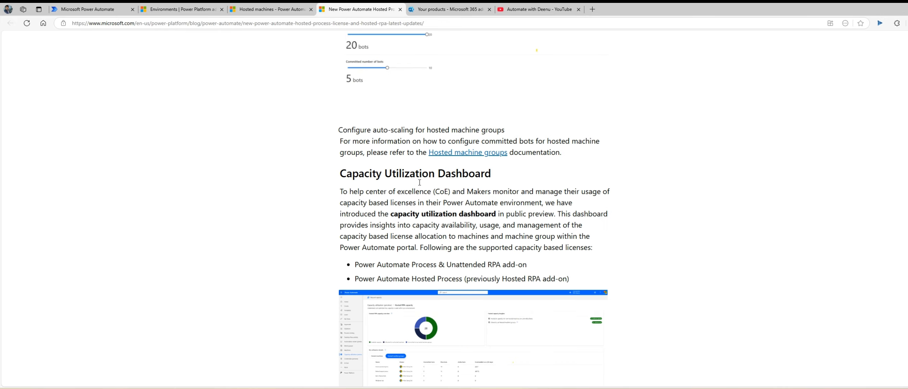
scroll(469, 202, up, 5)
scroll(541, 223, down, 2)
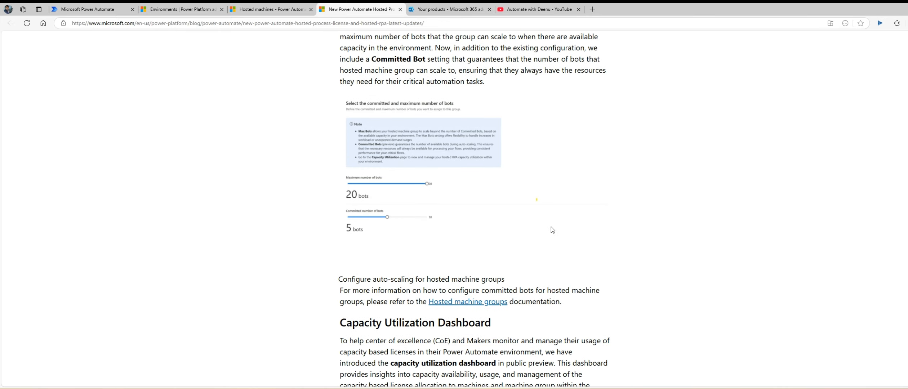
scroll(551, 227, up, 2)
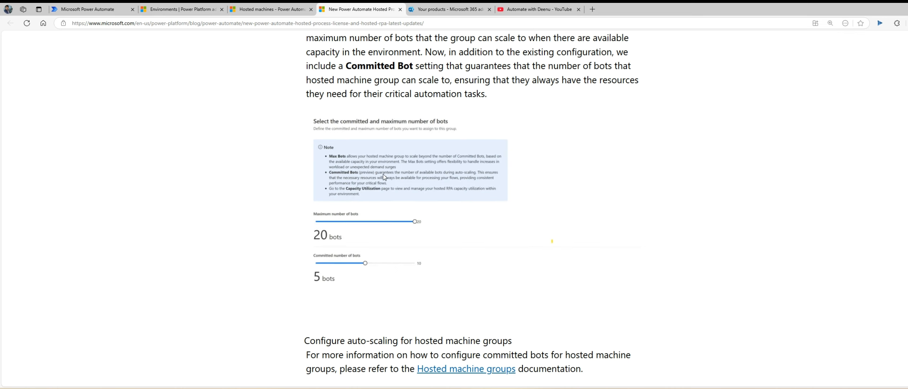
scroll(383, 174, down, 1)
scroll(383, 174, up, 1)
scroll(383, 174, down, 1)
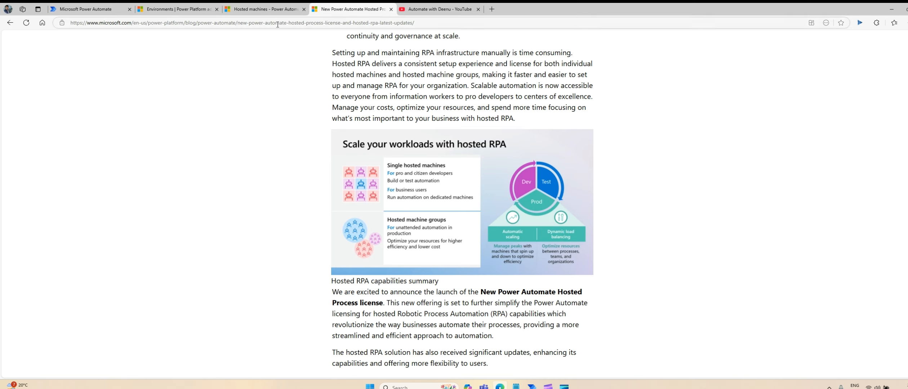
Skim the Hosted machines article again, then cancel the hosted machine wizard in Power Automate.
click(259, 10)
scroll(402, 184, down, 15)
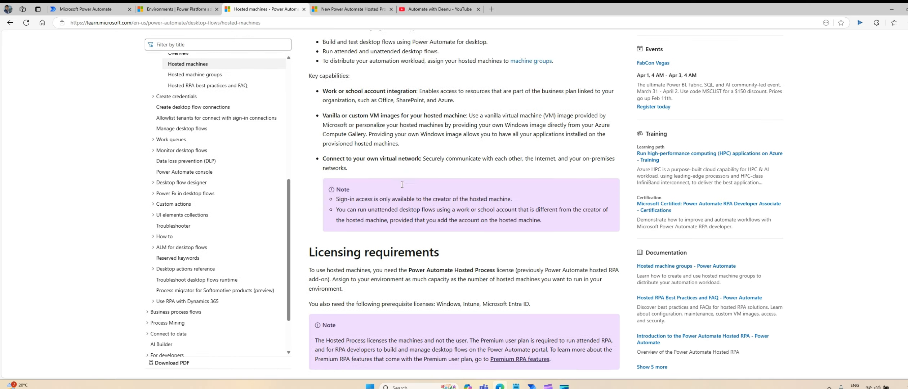
scroll(401, 185, down, 5)
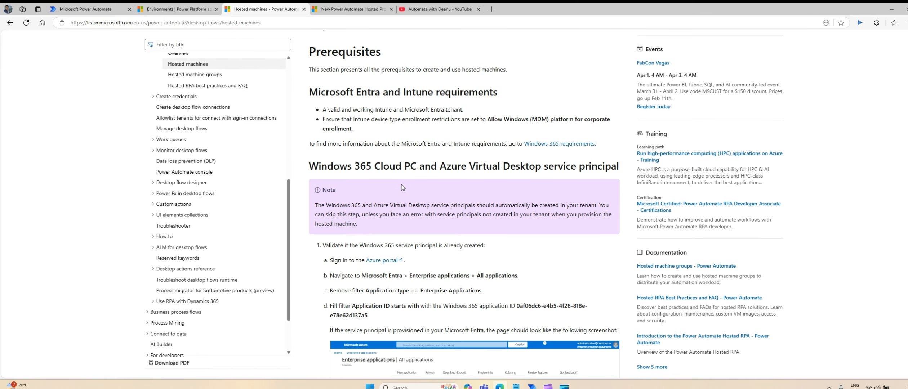
scroll(401, 185, down, 5)
scroll(402, 185, up, 7)
scroll(402, 187, up, 5)
click(90, 9)
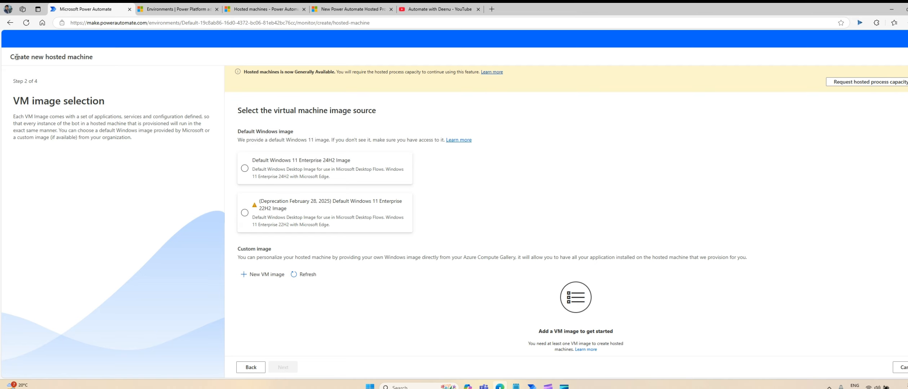
click(899, 368)
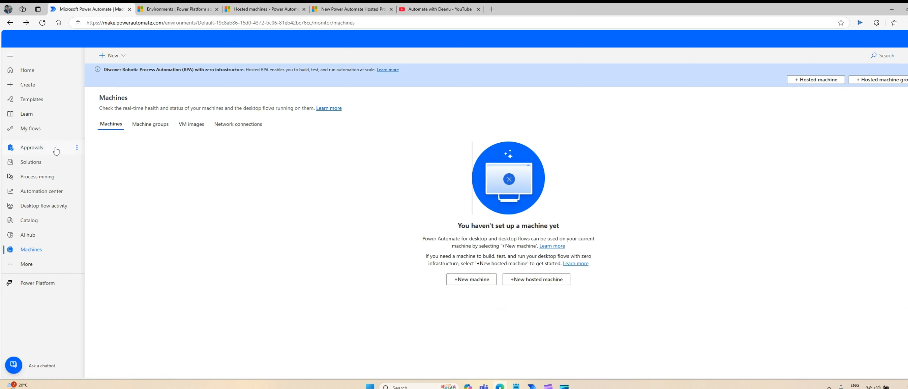
Go to the Power Automate home page and reload it at the shortened make.powerautomate.com address.
click(39, 74)
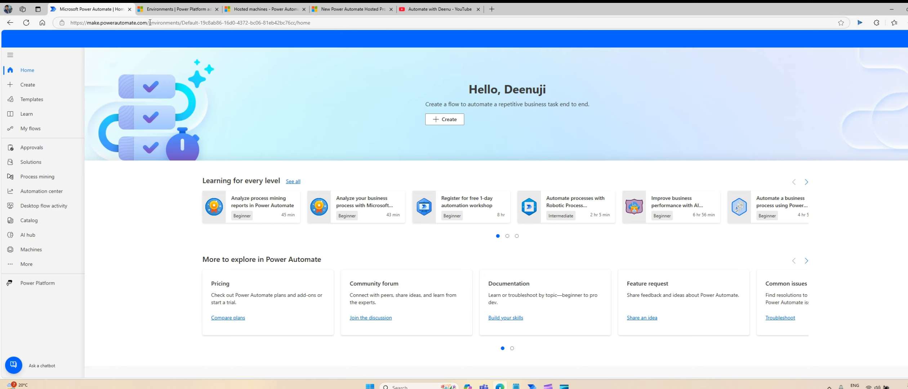
drag(149, 23, 362, 14)
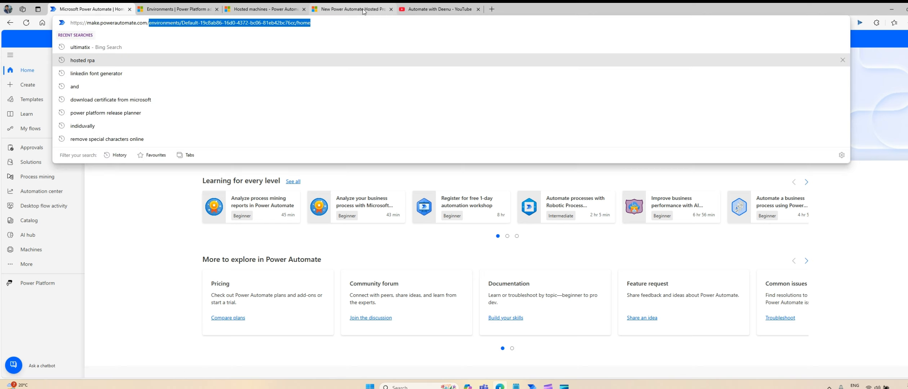
key(BackSpace)
key(ctrl+shift+n)
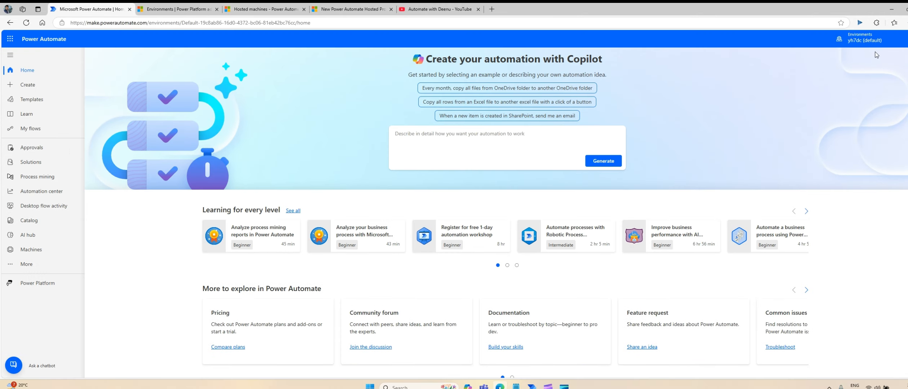
View My Licenses from Settings and pick out the hosted RPA capability line.
click(888, 39)
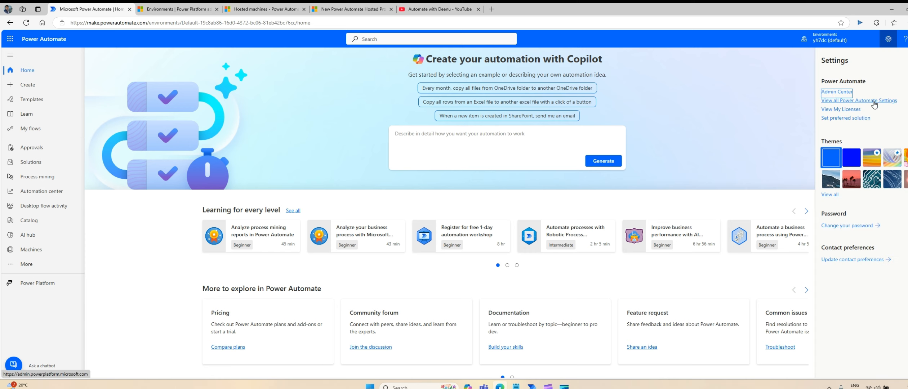
click(848, 112)
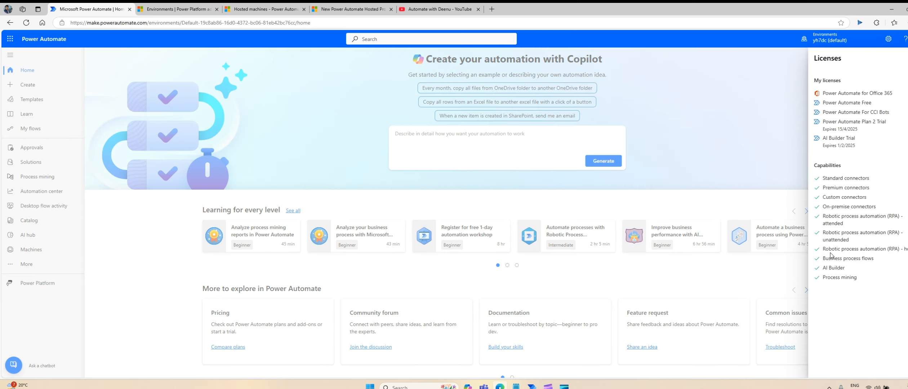
drag(829, 249, 907, 249)
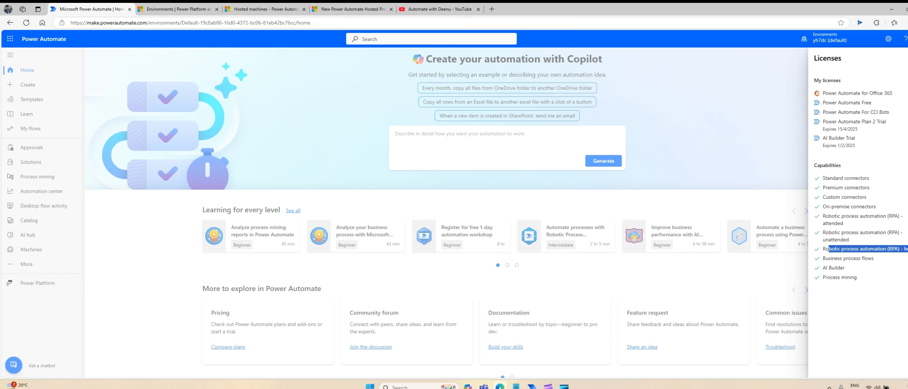
click(878, 249)
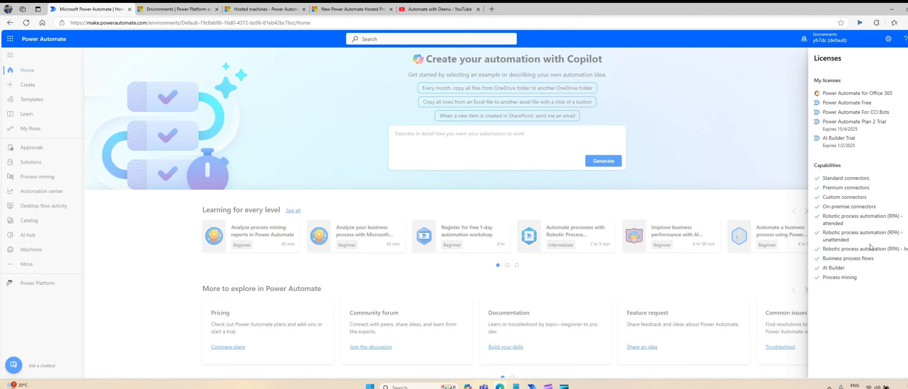
From the Hosted Process blog post, follow the 'sign-up for a Power Automate Hosted Process trial' link.
click(349, 9)
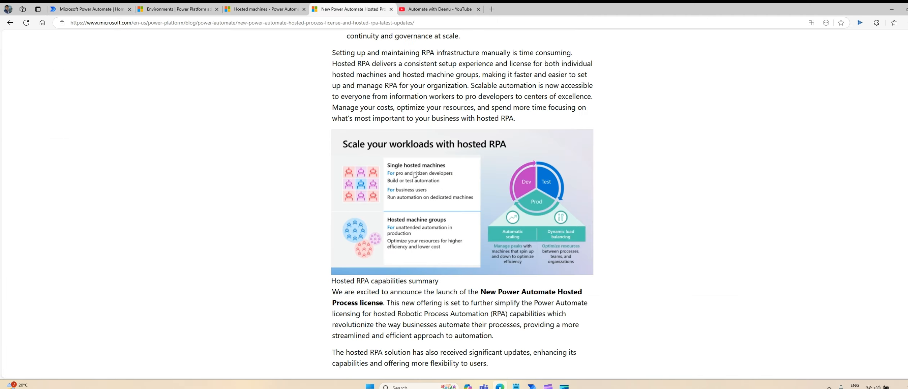
scroll(383, 97, up, 5)
scroll(384, 97, down, 20)
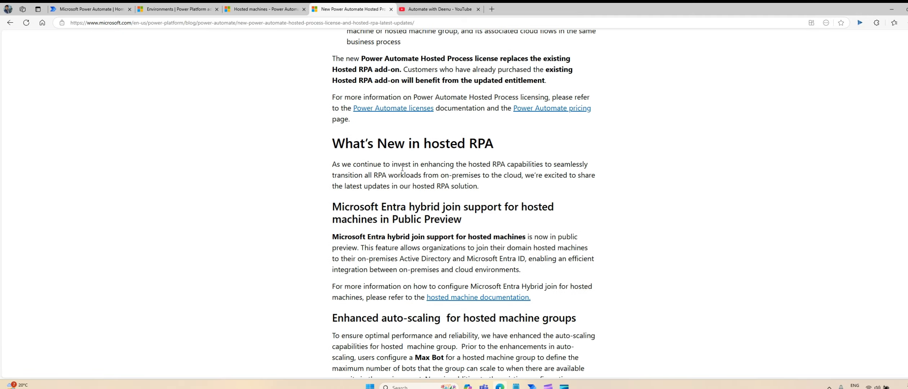
scroll(402, 168, down, 15)
scroll(403, 175, up, 10)
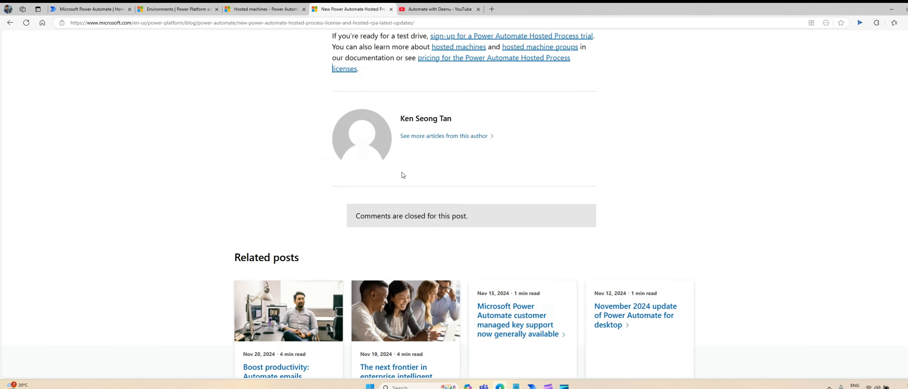
click(479, 293)
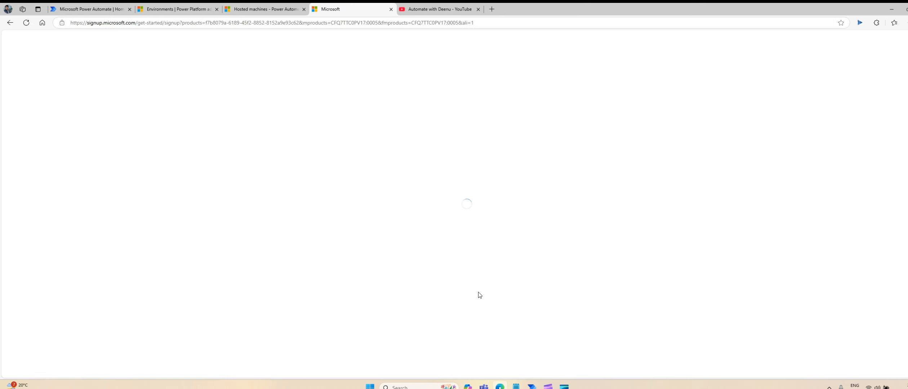
Start filling the trial Email field, then copy the signed-in account's e-mail from Power Automate.
click(403, 194)
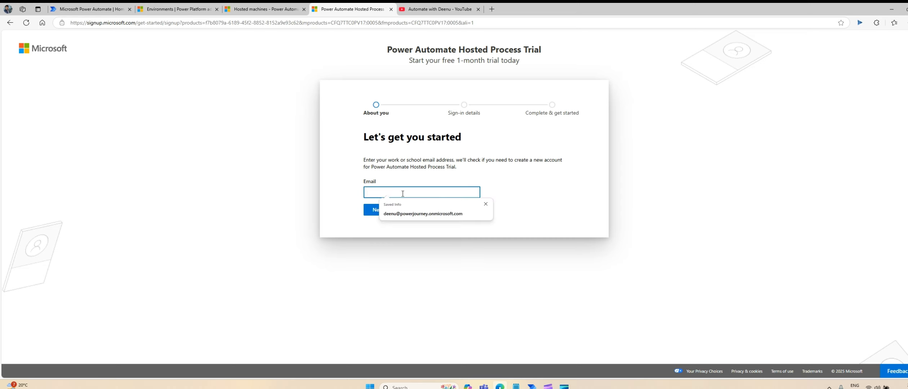
text(deenu)
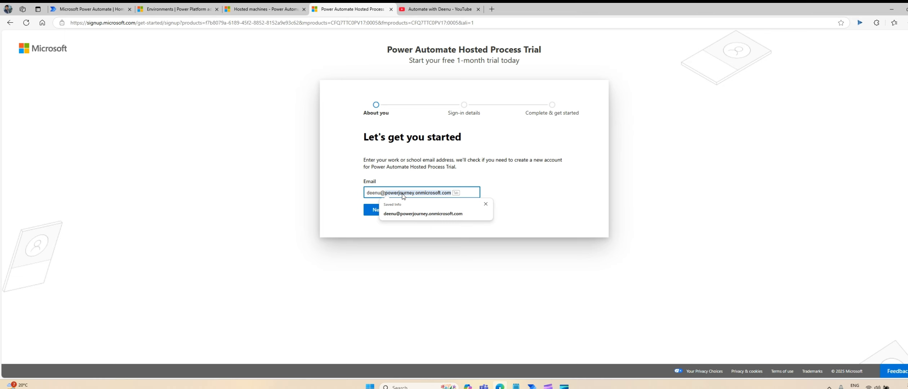
click(120, 6)
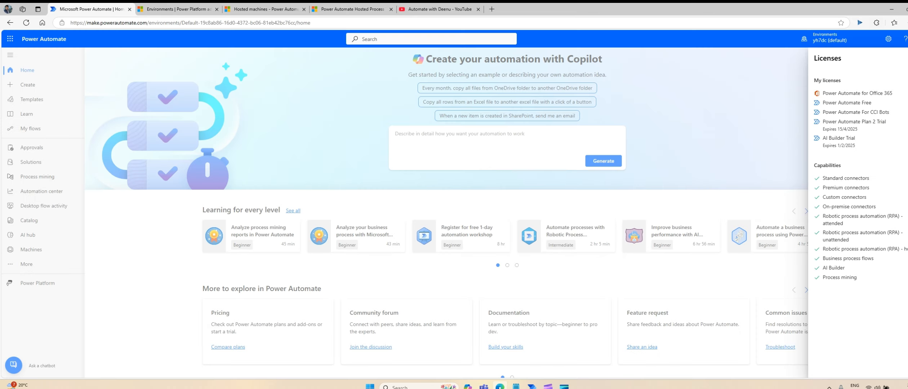
click(907, 58)
click(907, 39)
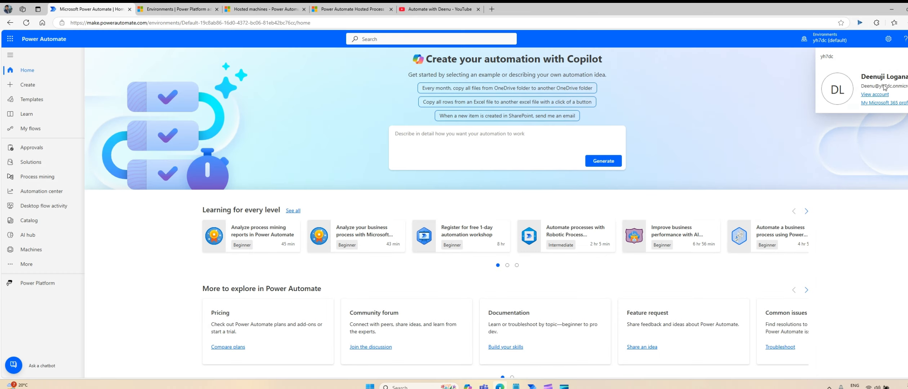
triple_click(876, 86)
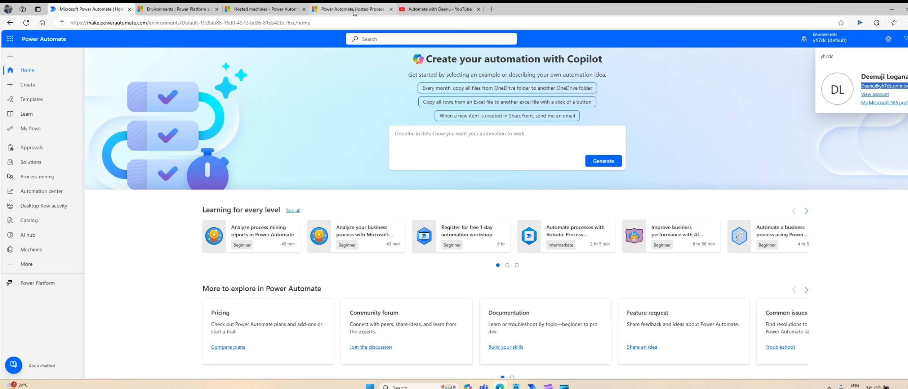
Paste the account e-mail into the sign-up form and sign in with the existing work account.
click(368, 12)
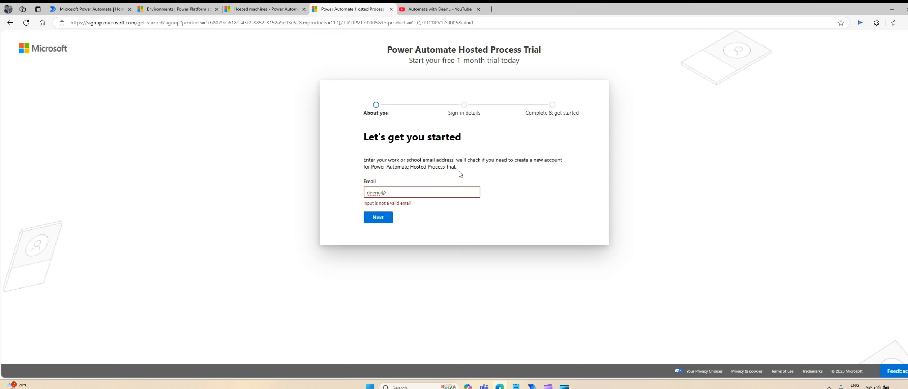
key(ctrl+a)
key(ctrl+v)
click(383, 212)
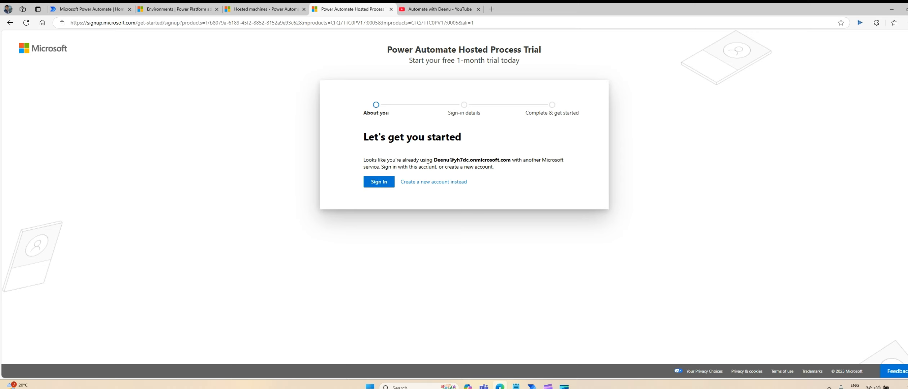
click(374, 184)
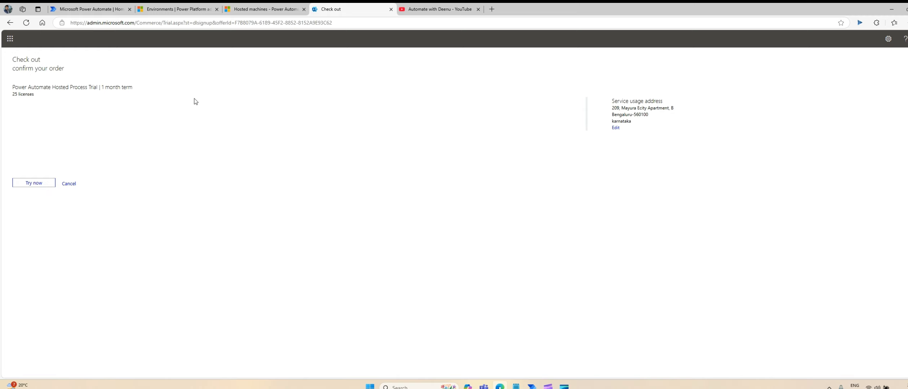
Confirm the Hosted Process Trial order with Try now and continue past the receipt.
click(37, 185)
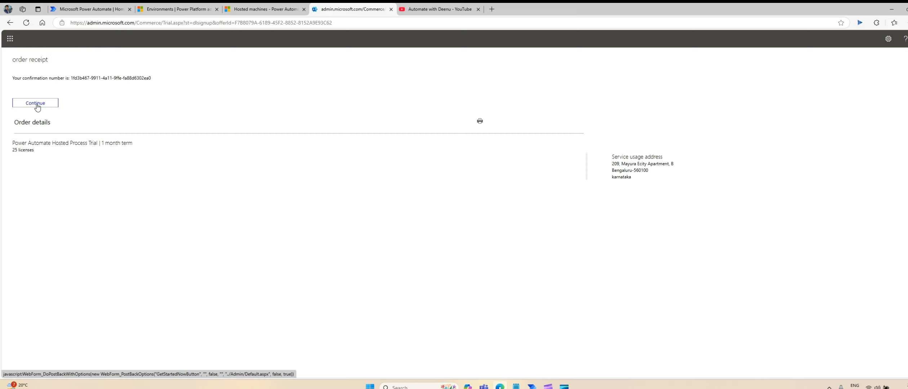
click(36, 104)
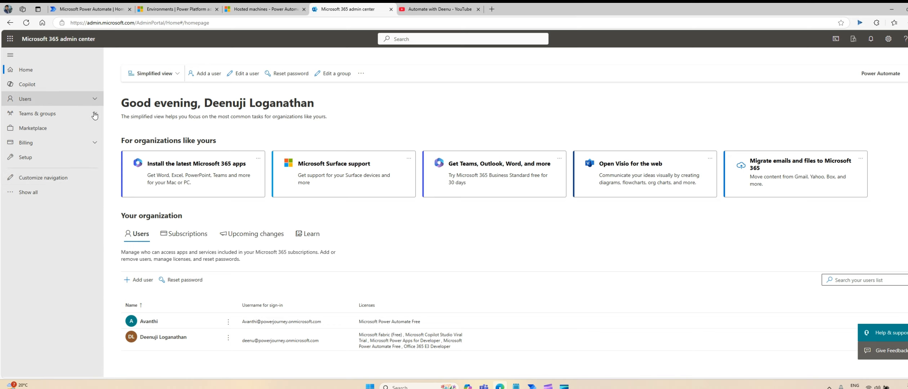
Check Billing > Your products, refreshed to show two Hosted Process Trial subscriptions of 25 licenses.
click(95, 145)
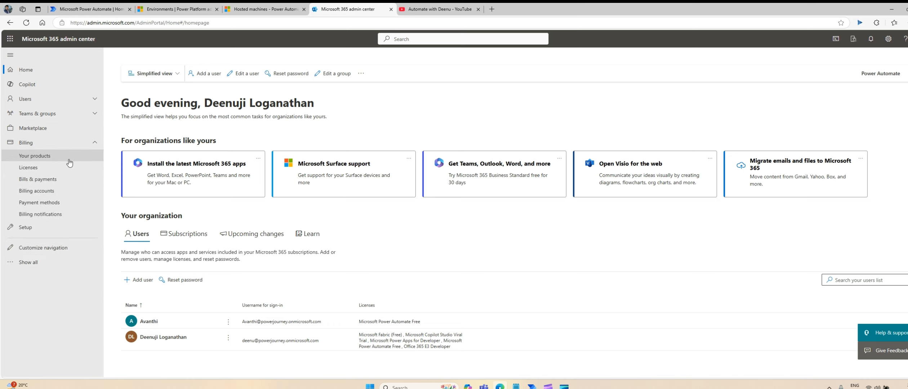
click(47, 161)
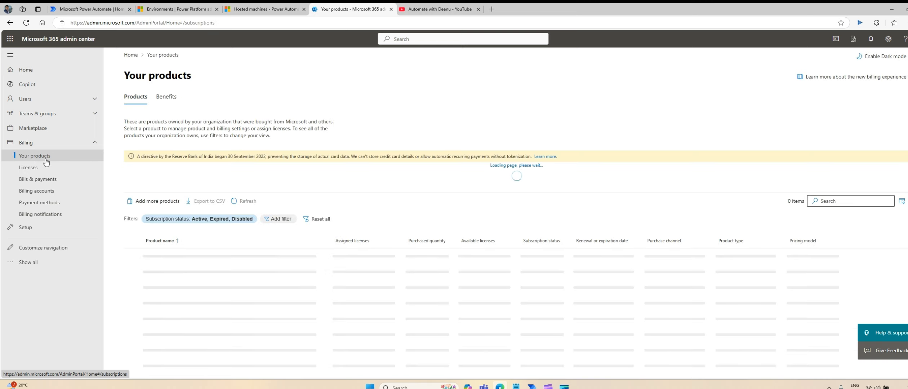
scroll(375, 216, down, 3)
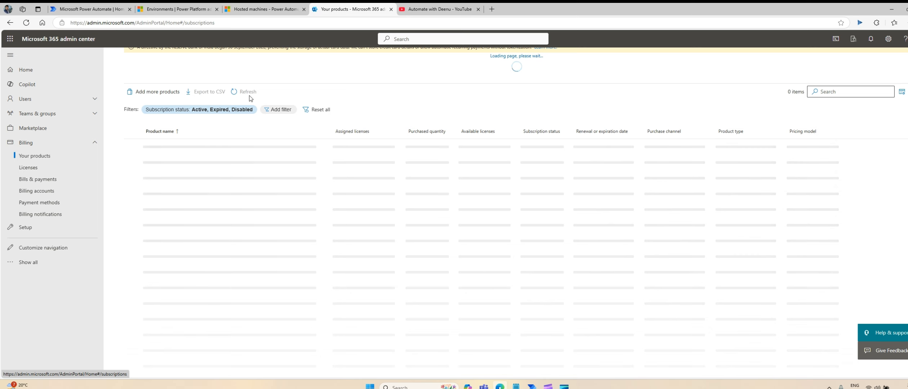
scroll(239, 112, up, 3)
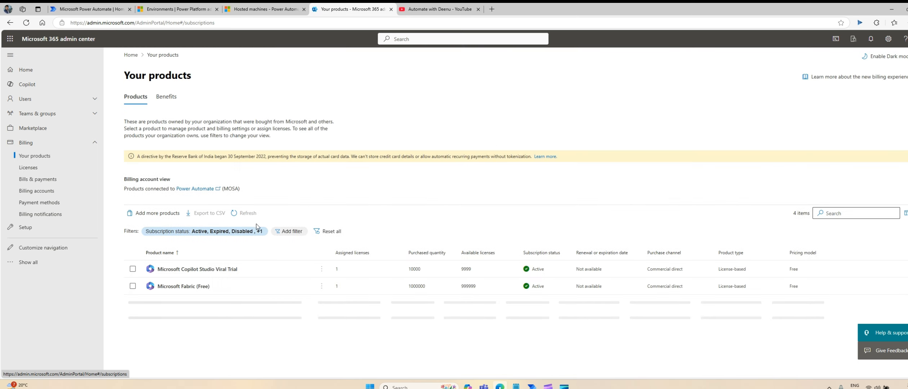
click(240, 236)
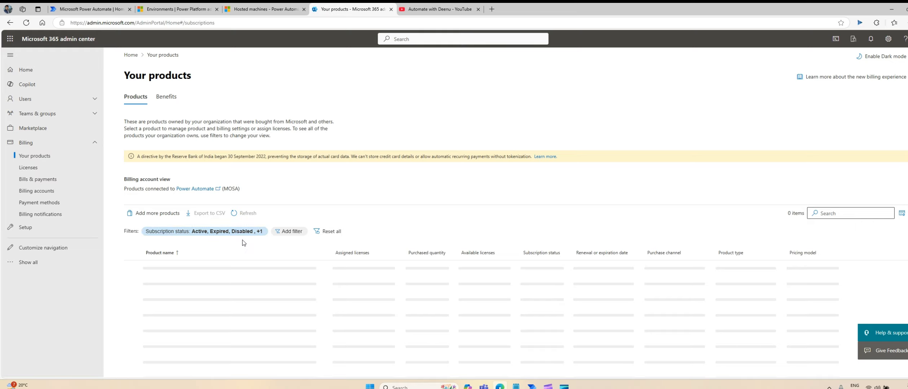
scroll(357, 235, down, 5)
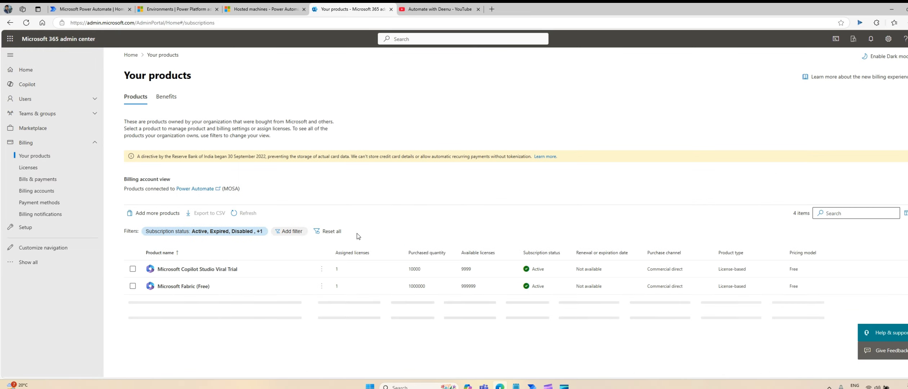
scroll(357, 234, down, 2)
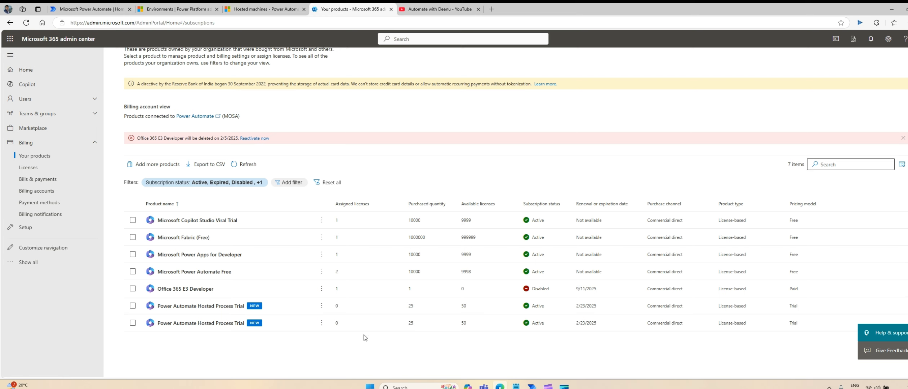
Compare the Power Platform environments list against the hosted machines documentation.
click(265, 9)
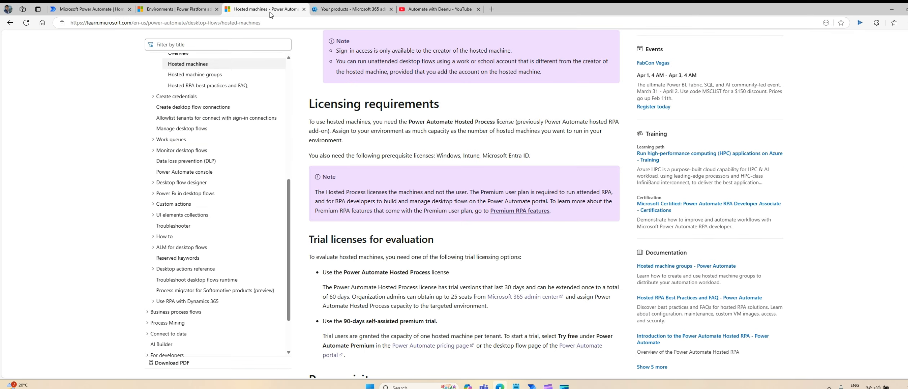
click(174, 9)
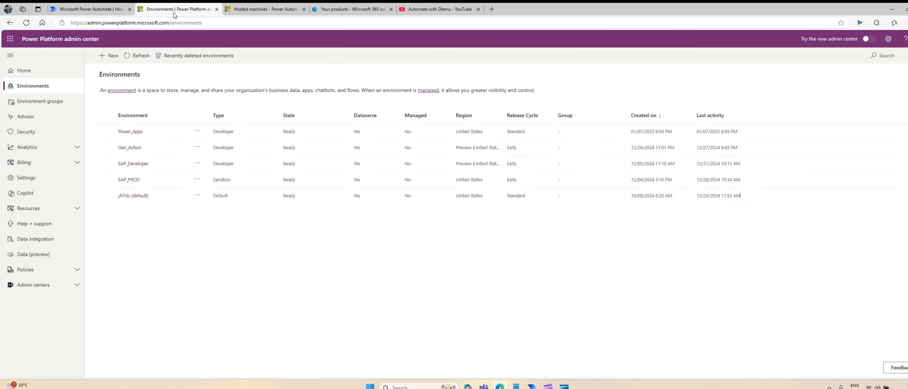
click(264, 10)
Switch the Power Automate environment to EAP_Developer from the header picker.
click(99, 7)
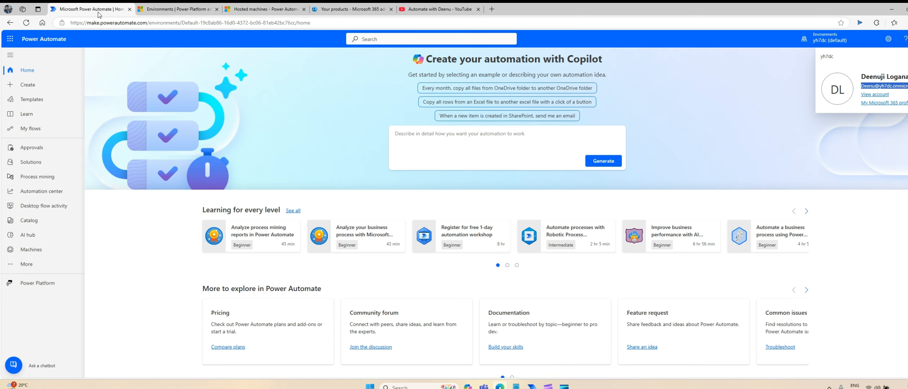
click(828, 39)
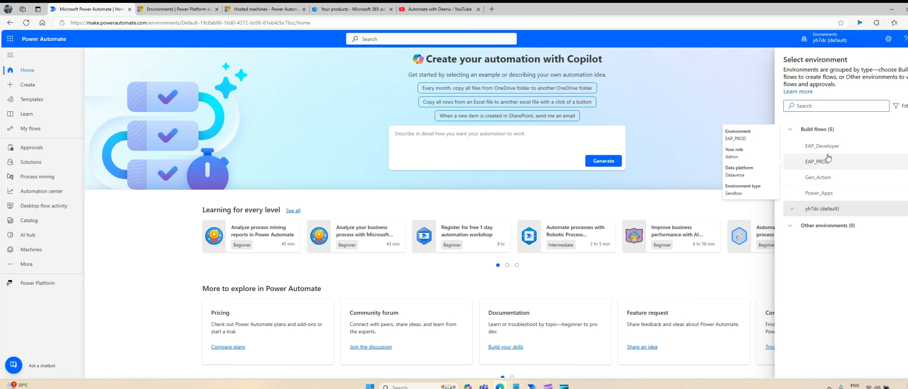
mouse_move(843, 155)
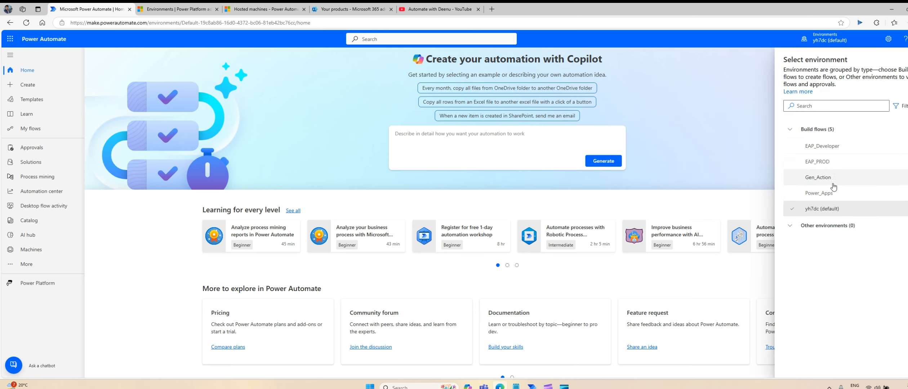
mouse_move(830, 182)
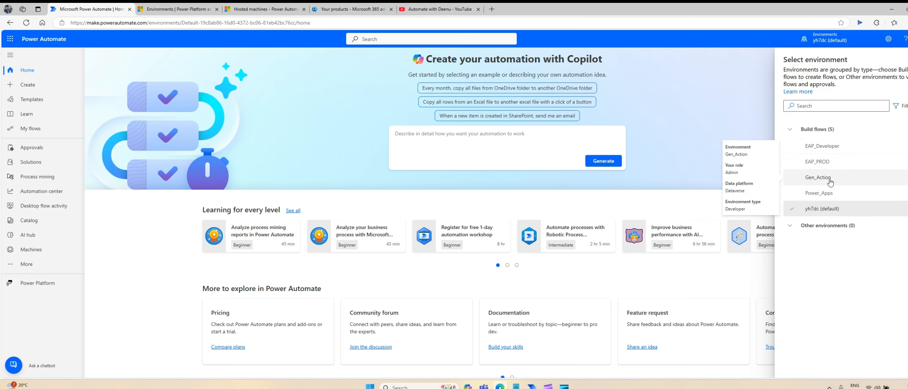
click(829, 147)
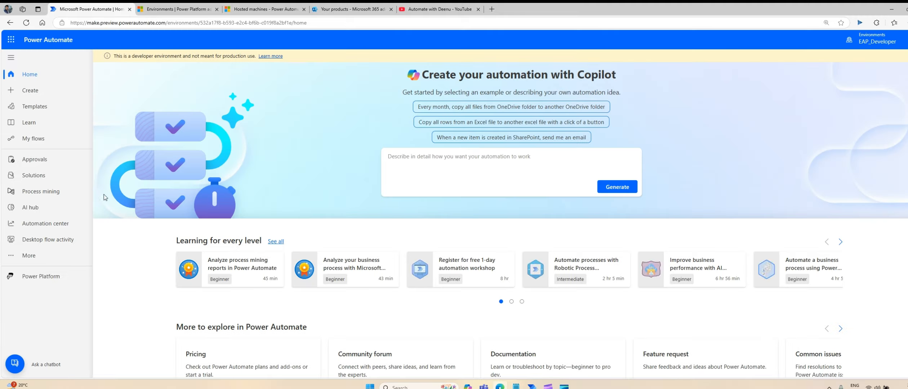
Open Machines under More and start a new hosted machine with + Hosted machine.
click(29, 256)
double_click(29, 256)
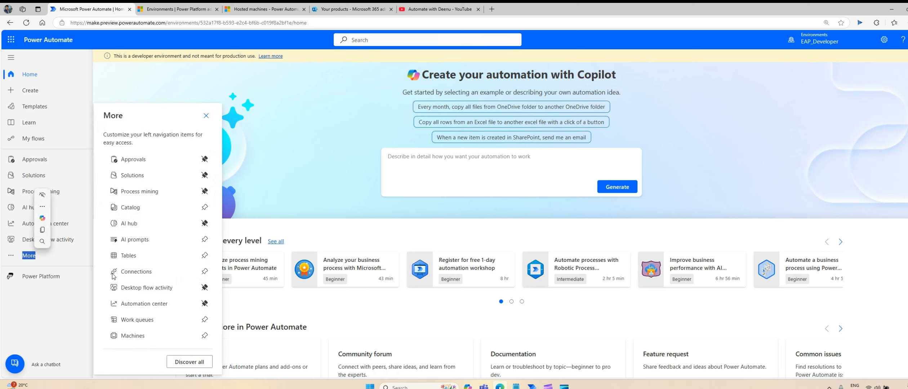
click(140, 336)
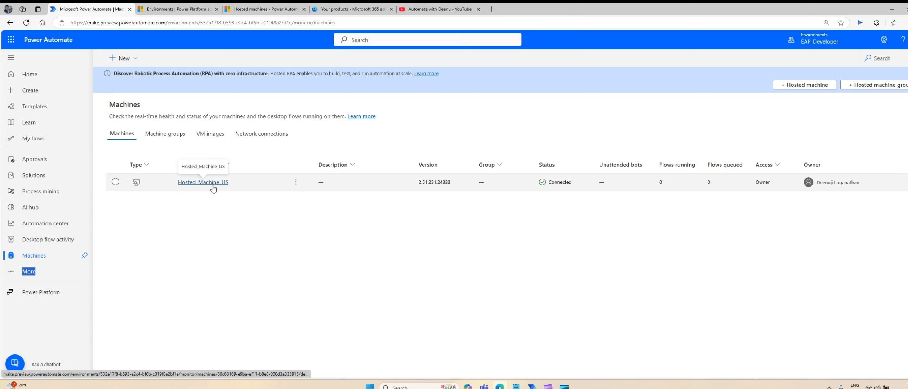
click(221, 251)
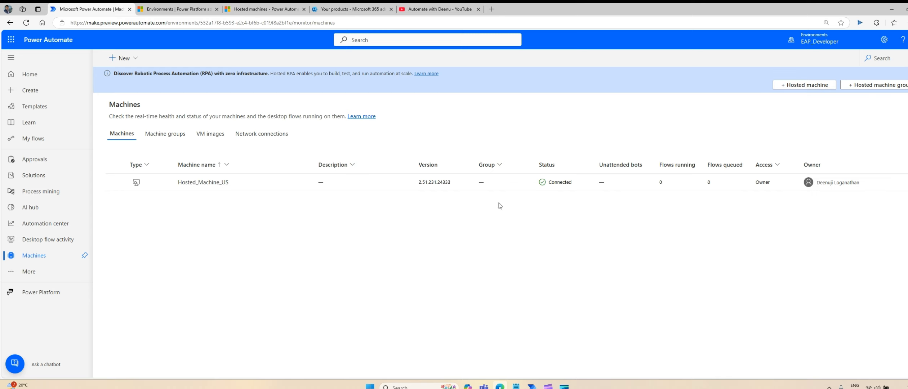
click(796, 85)
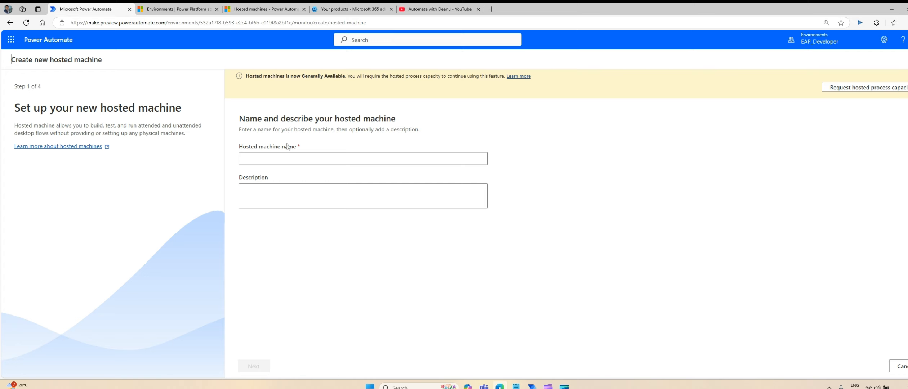
Enter a name for the hosted machine and the description 'testing machine'.
click(284, 158)
text(Automate)
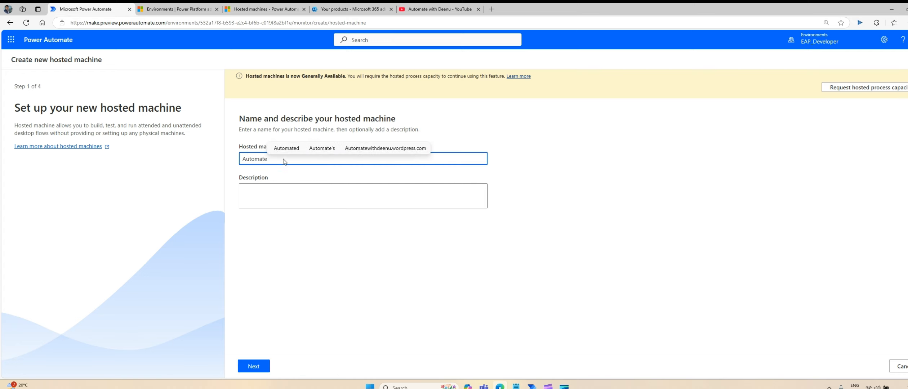
text(withDeenu)
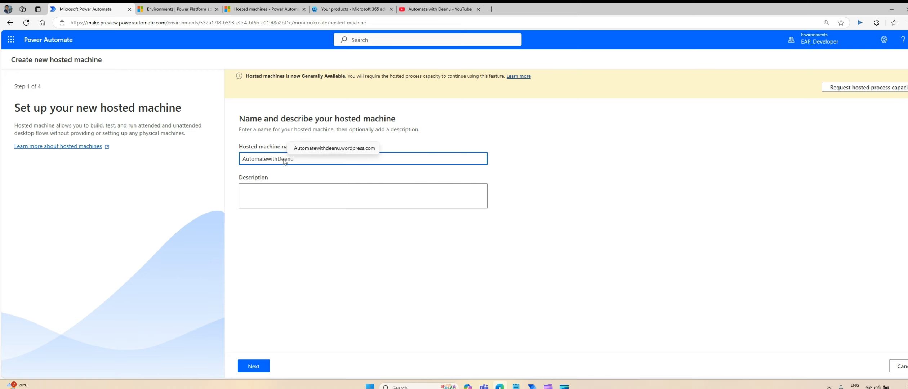
click(279, 198)
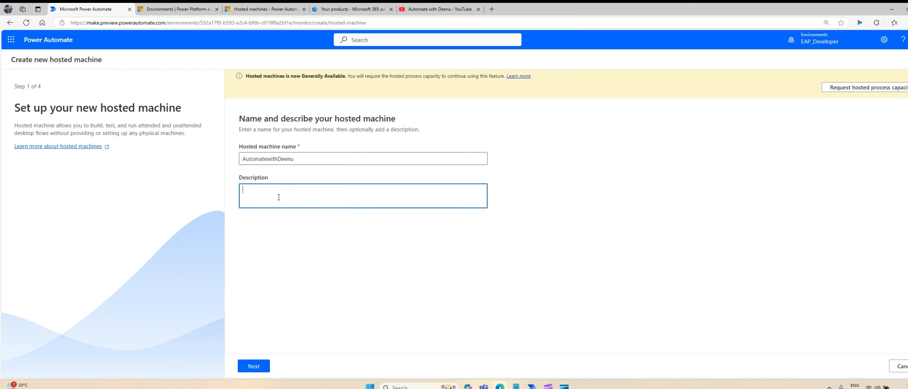
text(testing machine)
Choose the Windows 11 Enterprise 24H2 image rather than 22H2, reaching the network connection step.
click(253, 366)
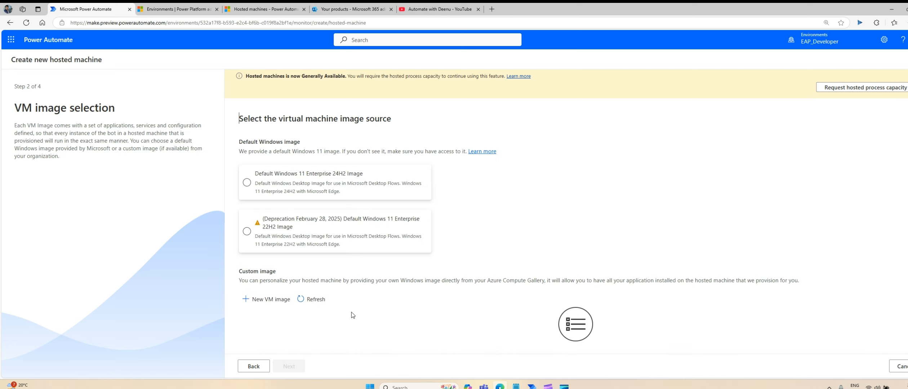
click(315, 239)
click(286, 189)
click(280, 185)
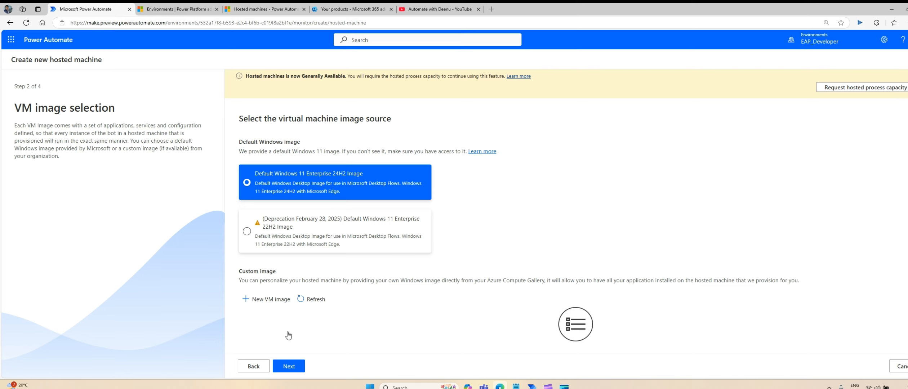
click(290, 368)
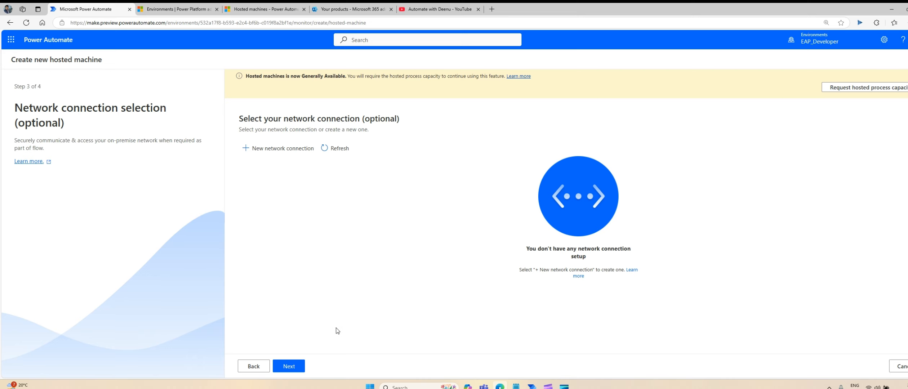
Submit the hosted machine for creation; it fails with insufficient hosted process capacity.
click(292, 369)
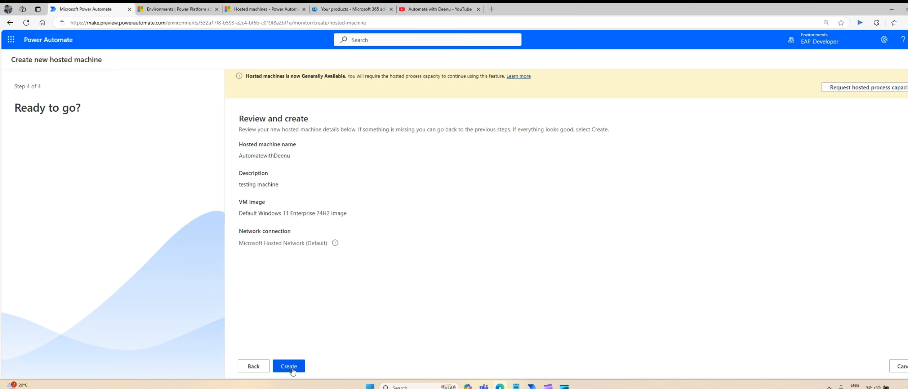
click(292, 369)
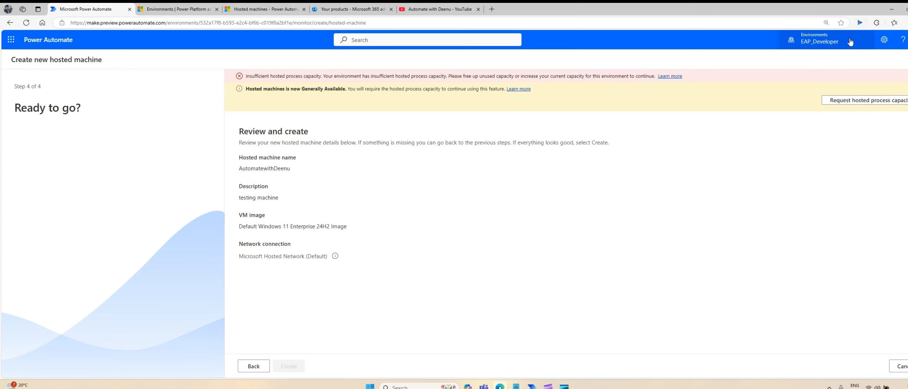
click(839, 43)
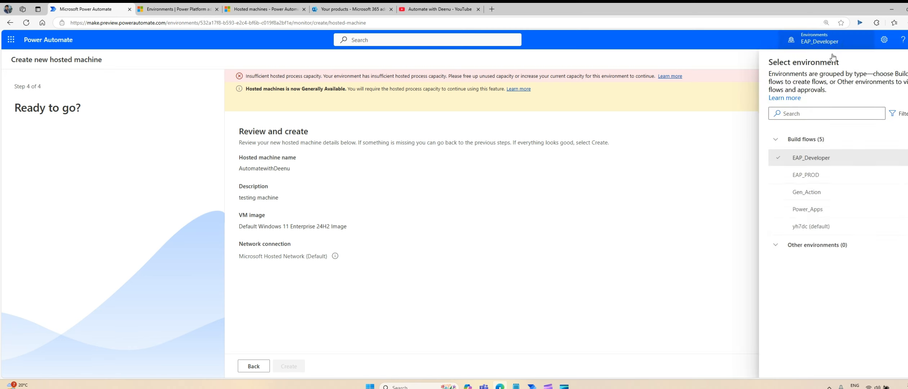
Switch to the EAP_PROD environment and go to the Machines page.
click(822, 179)
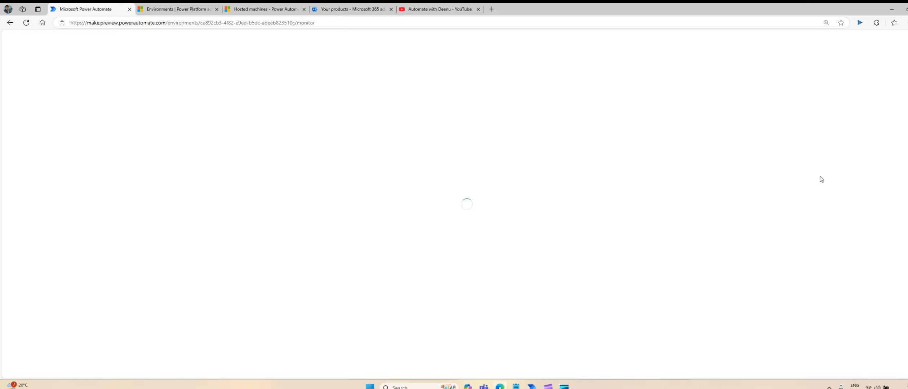
click(33, 256)
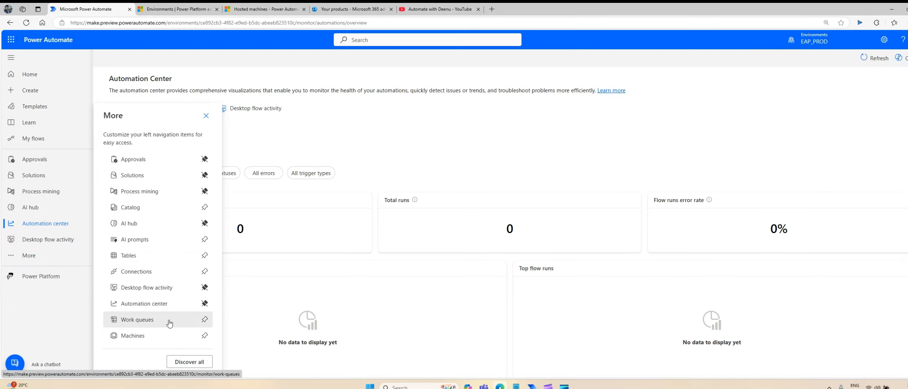
click(141, 336)
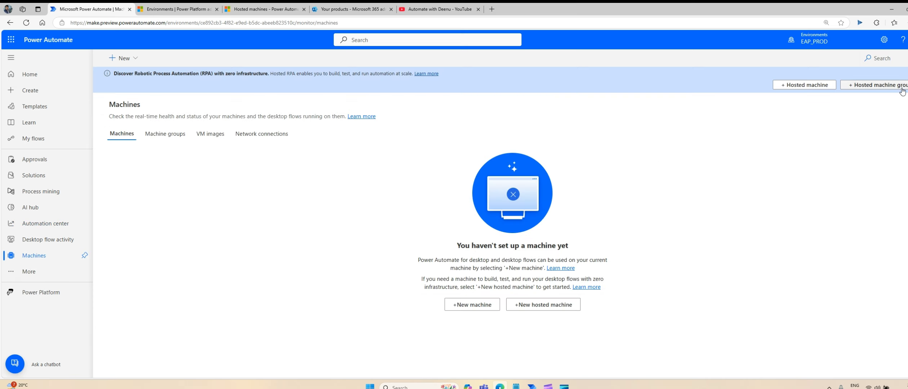
Look through the machine groups, VM images and network connections lists, then start a new hosted machine.
click(165, 133)
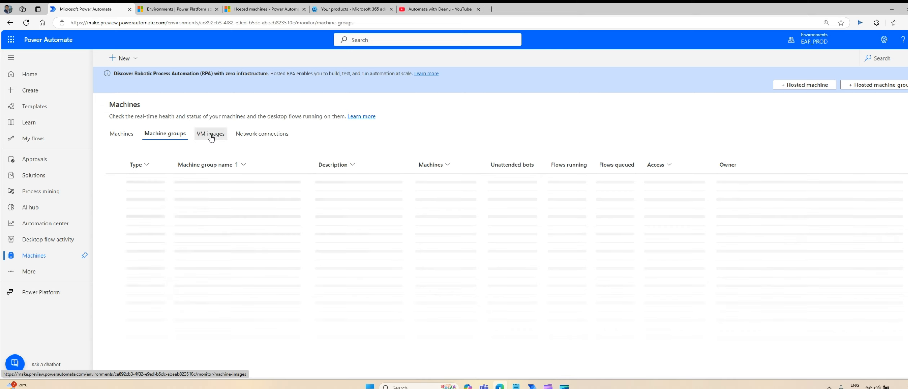
click(211, 136)
click(260, 135)
click(128, 140)
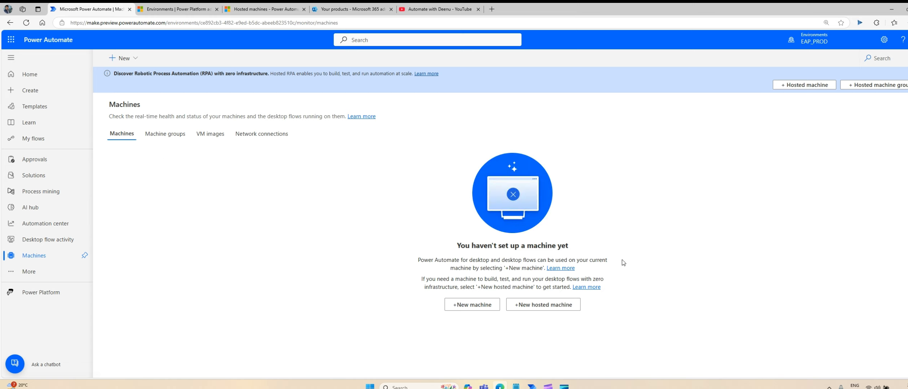
click(546, 306)
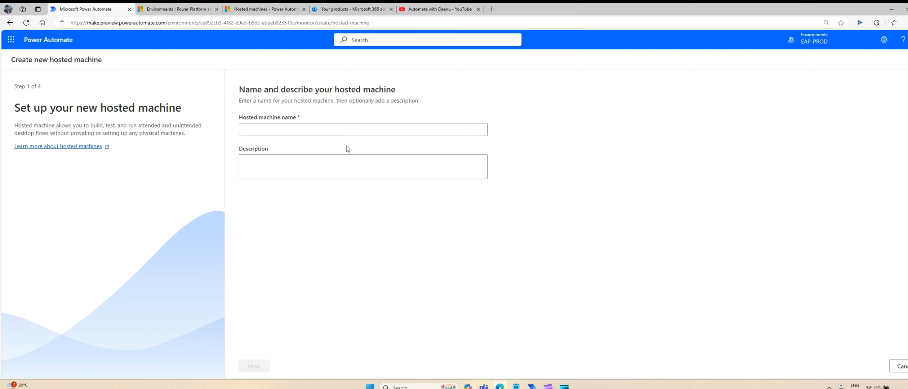
Name the machine AWD_HostedMachine, pick the Windows 11 Enterprise 24H2 image, and keep the default hosted network.
click(323, 134)
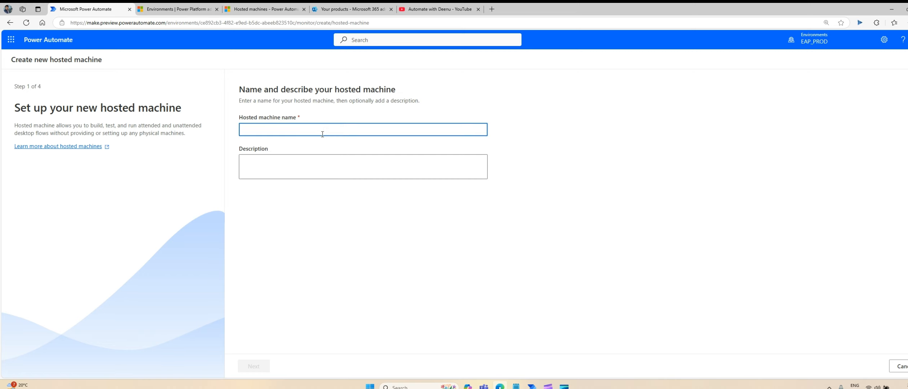
text(AWD)
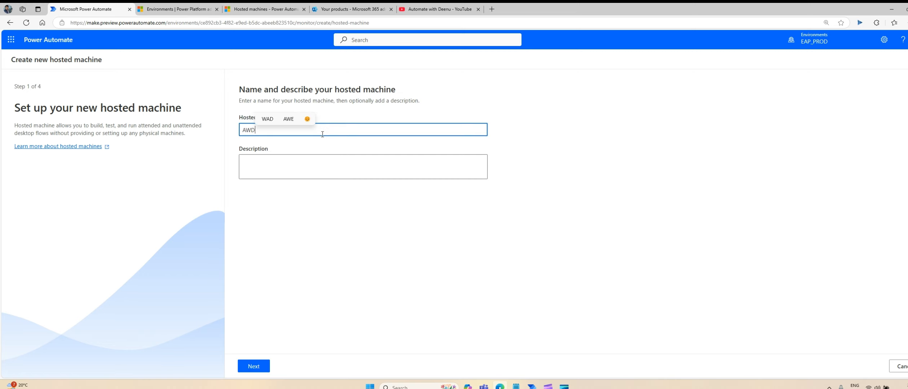
text(_Hosted)
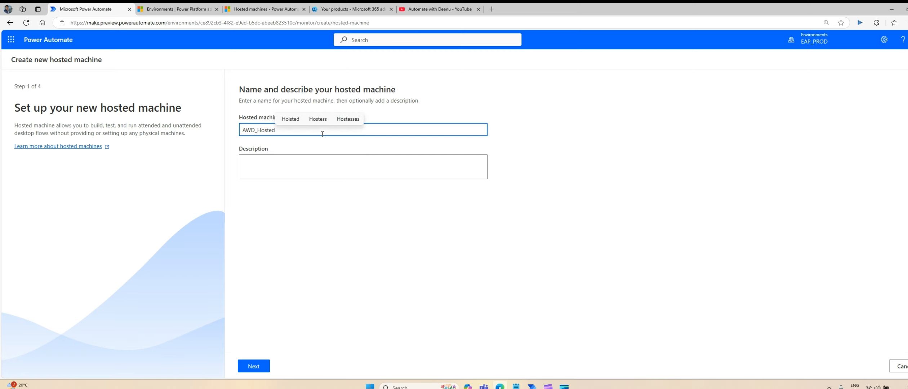
text(Machine)
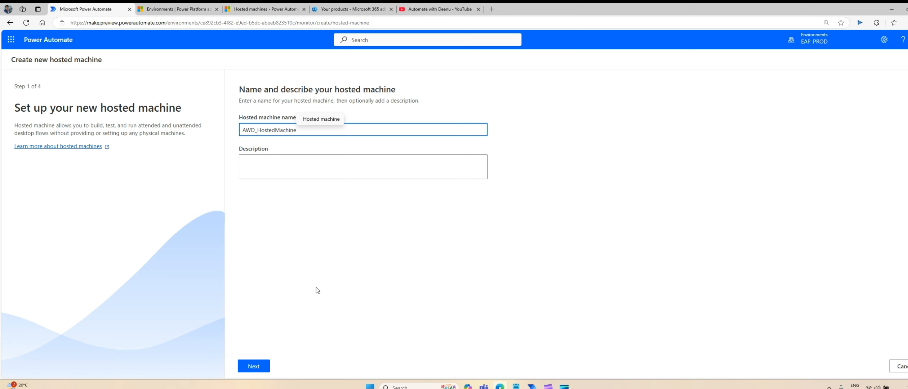
click(254, 367)
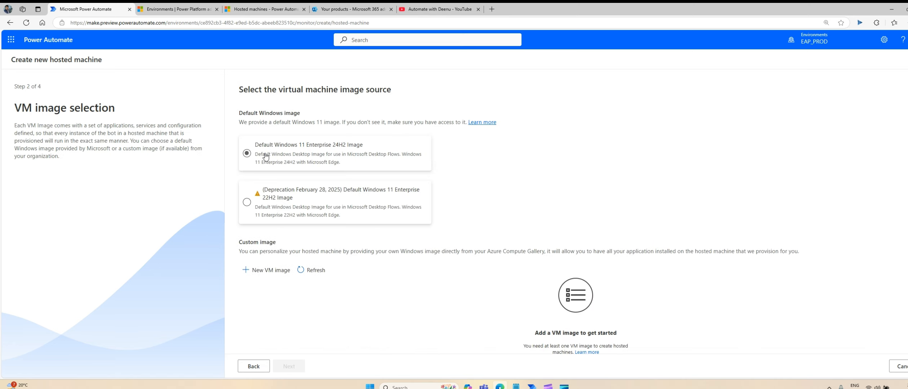
click(266, 157)
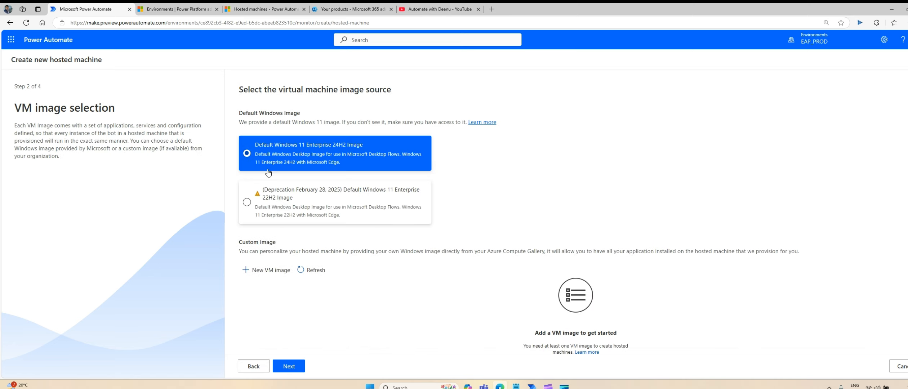
click(288, 366)
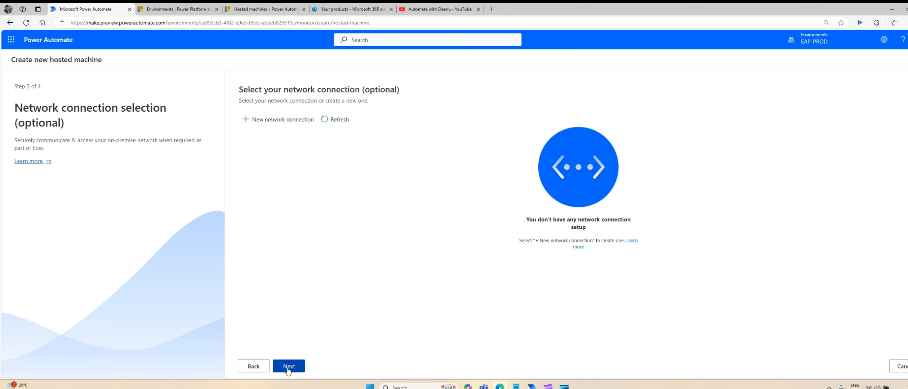
click(287, 368)
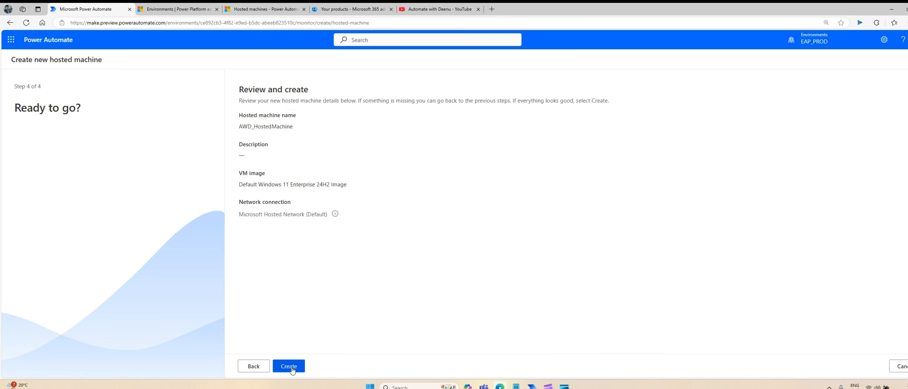
Create AWD_HostedMachine and wait for its details page to show Connected status.
click(291, 367)
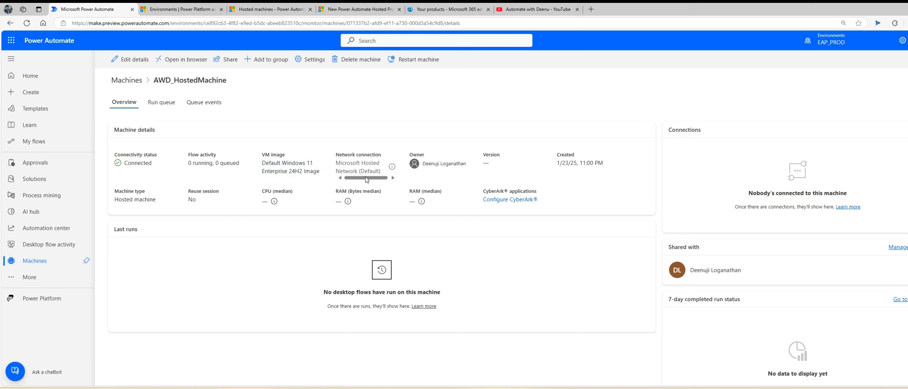
scroll(371, 180, right, 1)
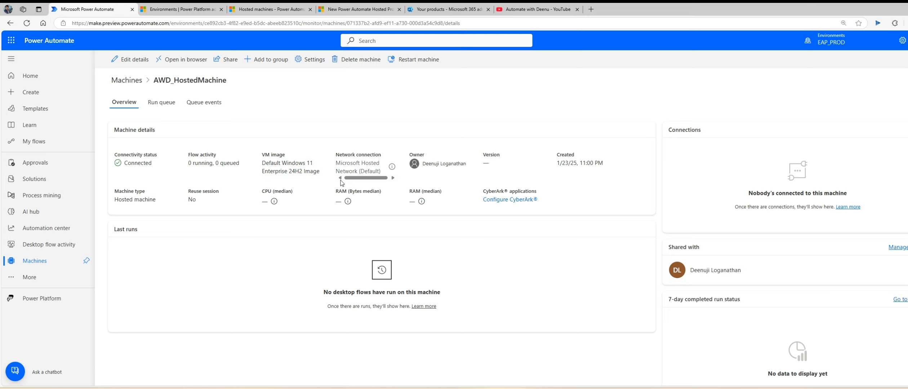
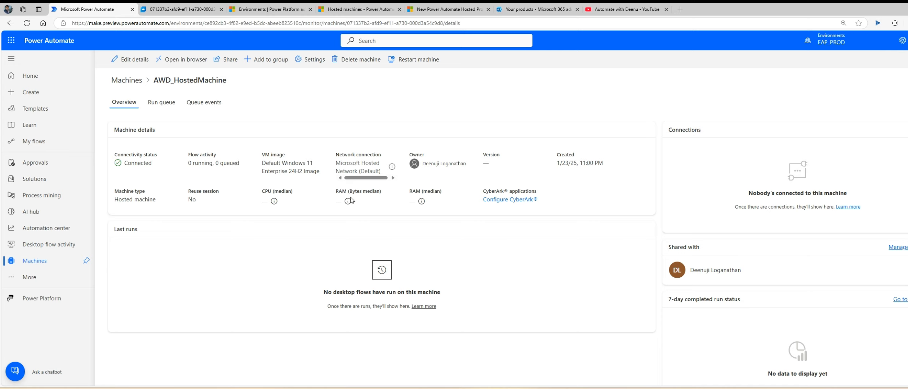
Switch to the Windows 365 web client tab to open AWD_HostedMachine's Cloud PC session.
click(187, 10)
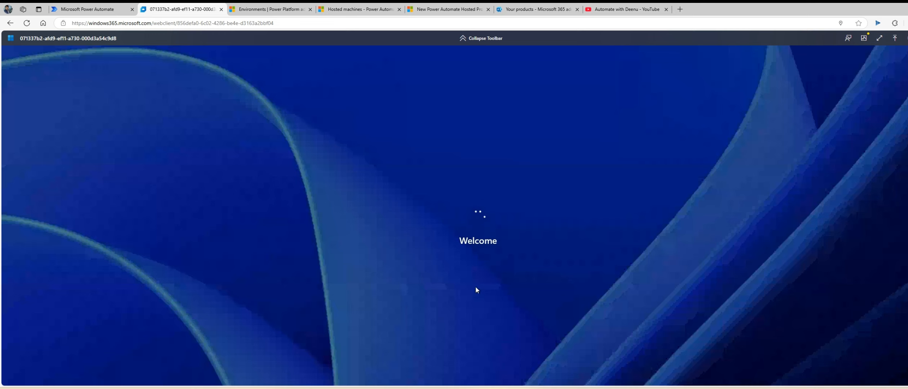
Bring the local Power Automate flows window forward, then open and close Computer Management.
click(543, 388)
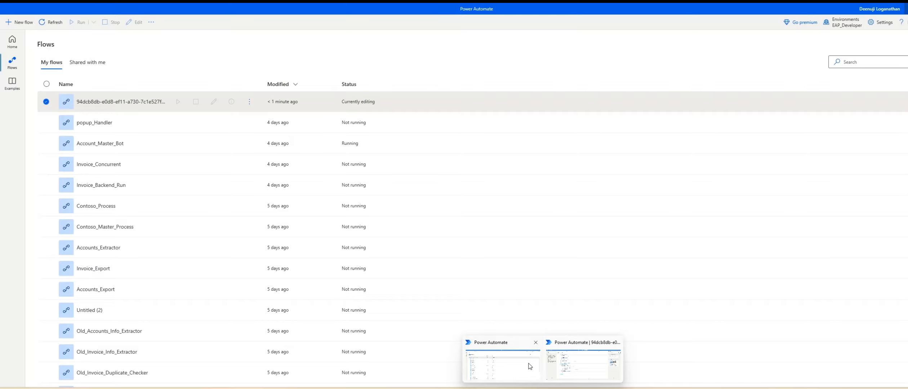
click(530, 366)
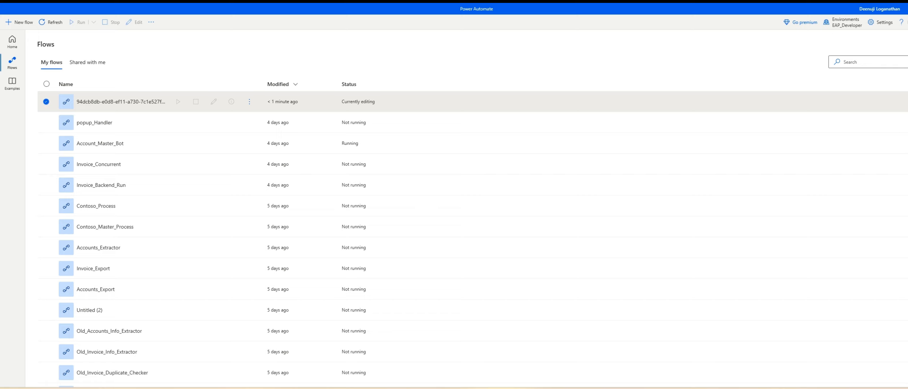
key(super+s)
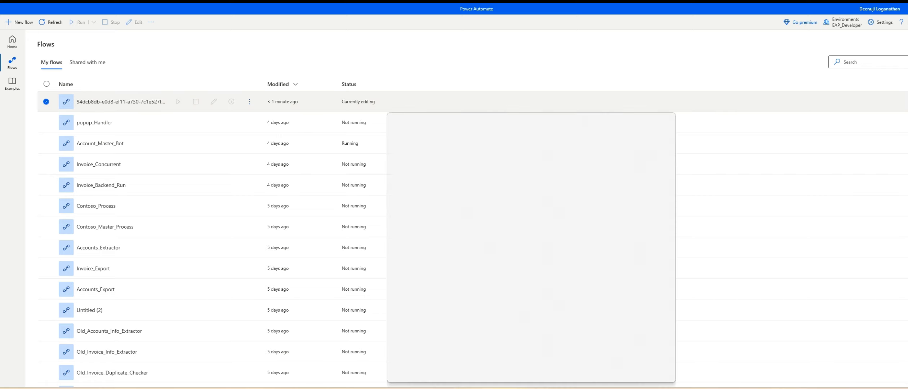
text(c)
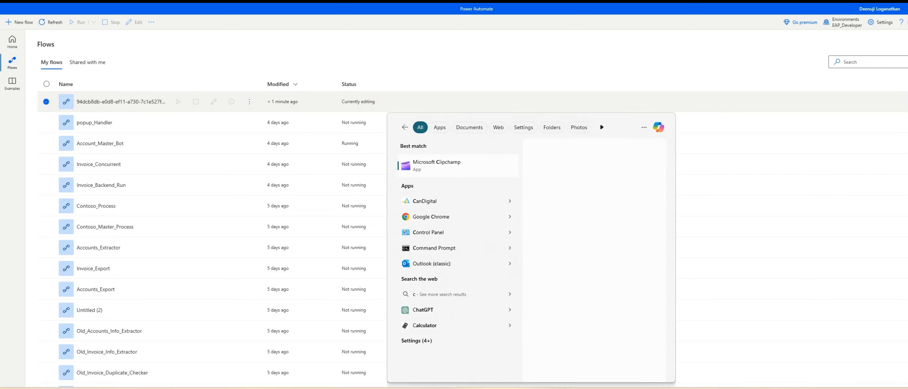
text(omputer)
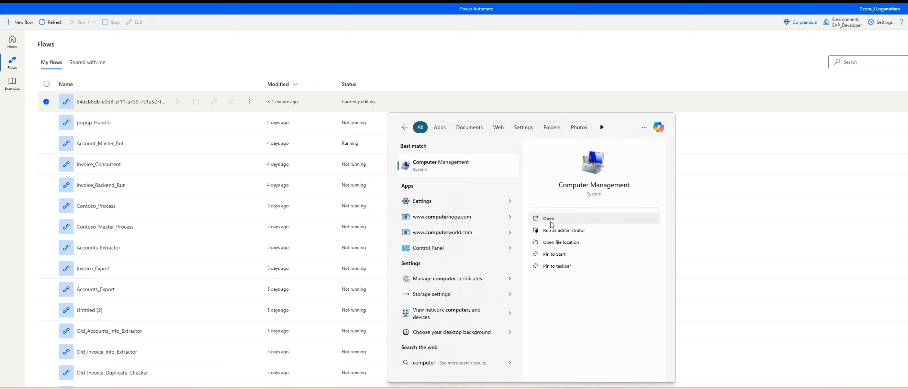
click(552, 224)
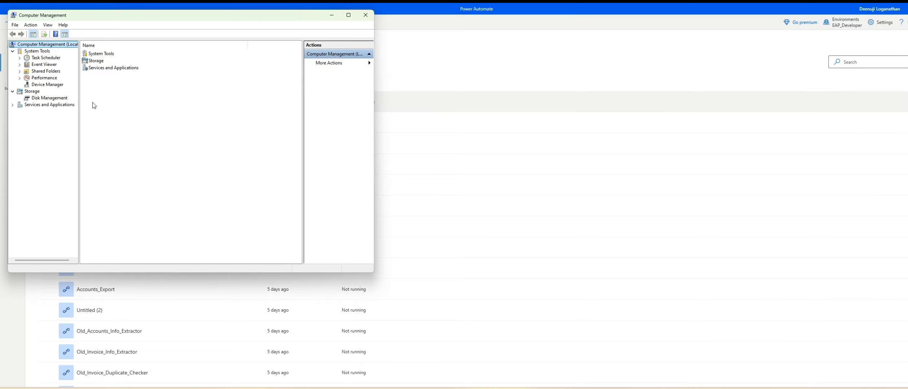
click(364, 18)
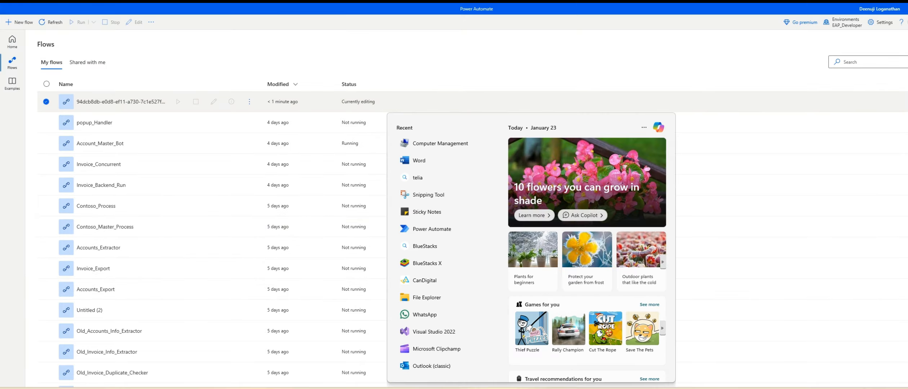
Search 'explore' and launch File Explorer.
text(explore)
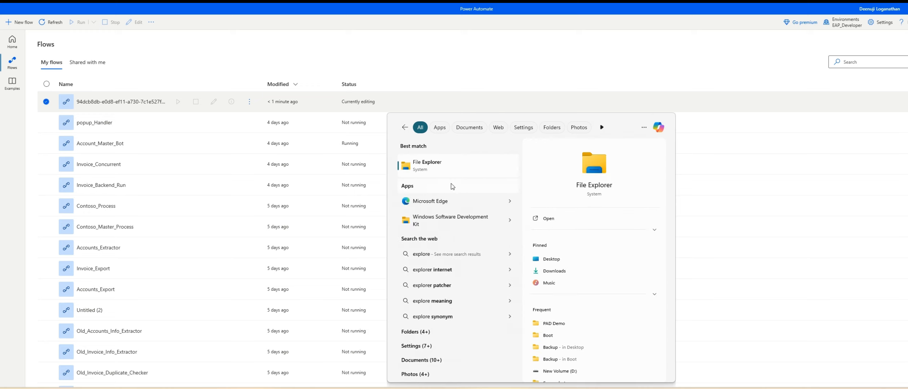
right_click(443, 171)
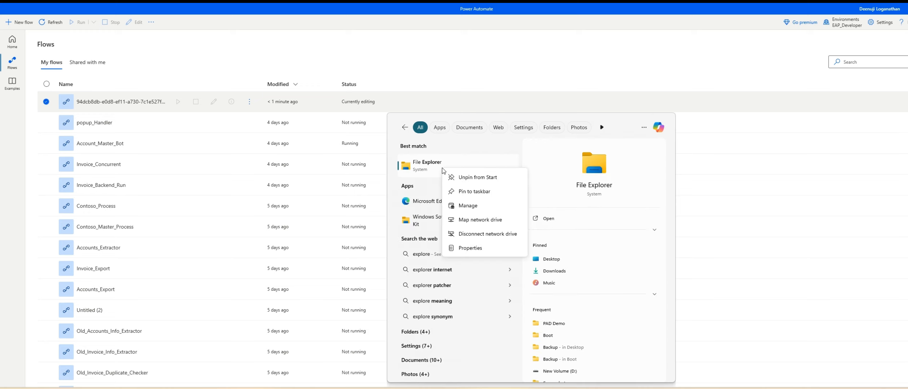
click(424, 169)
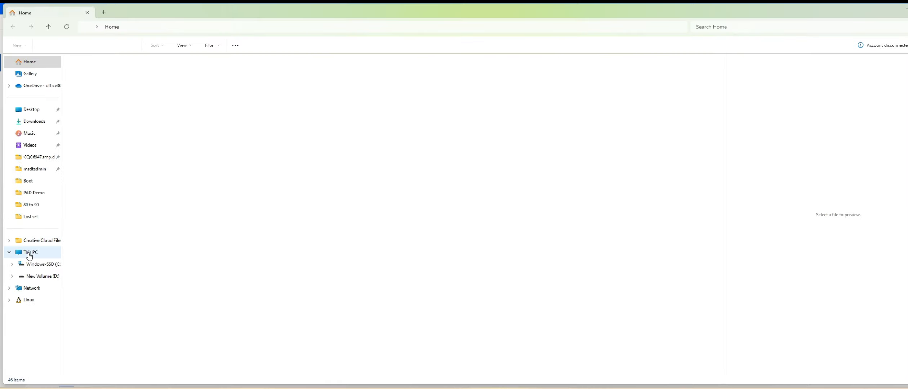
View This PC's system About page in Settings, then close it.
right_click(50, 253)
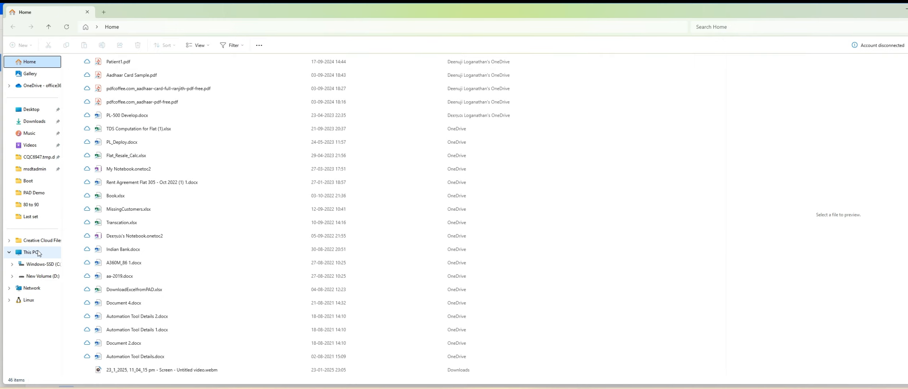
right_click(38, 254)
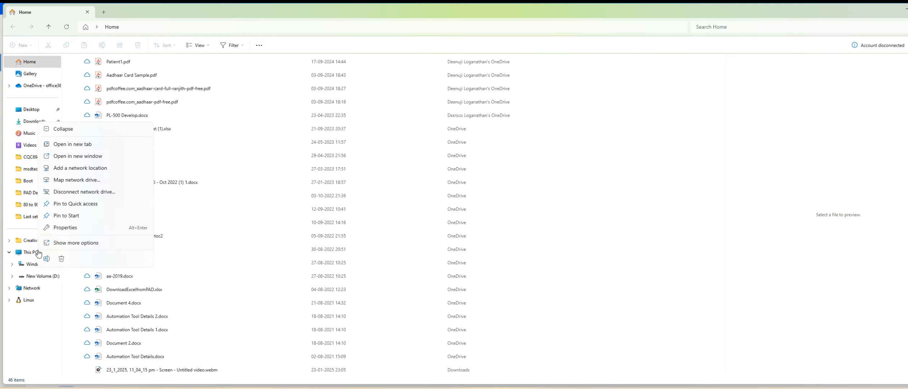
click(71, 232)
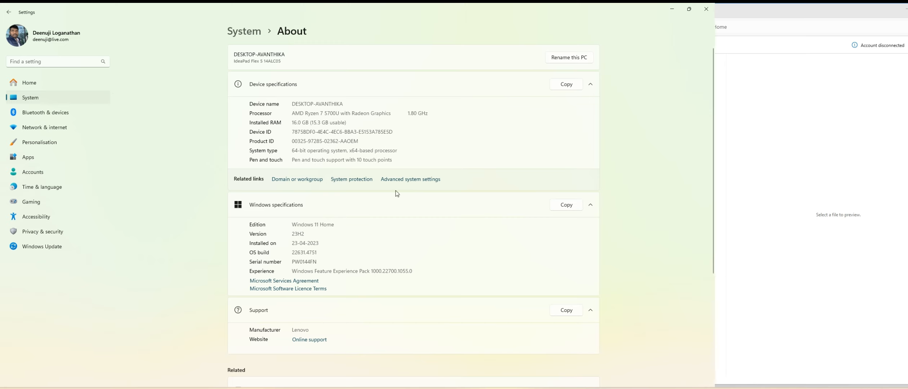
click(706, 9)
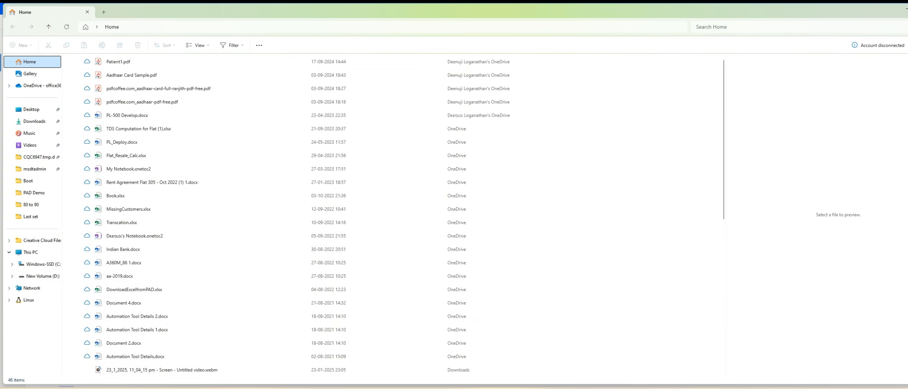
Bring the local Power Automate My flows window back to the front.
click(536, 388)
click(557, 374)
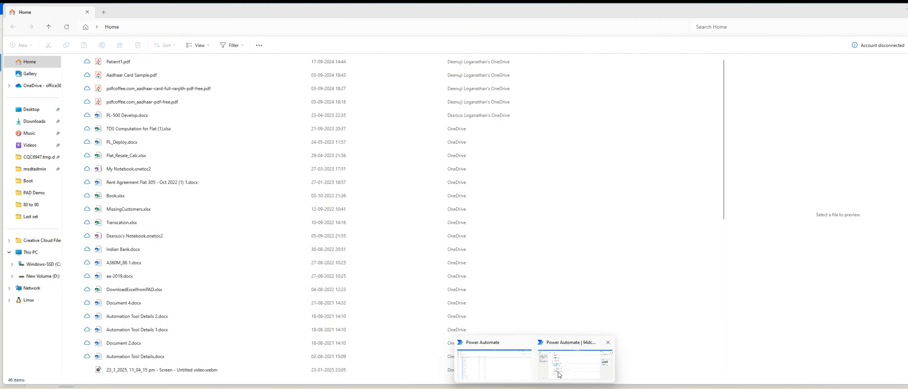
click(566, 363)
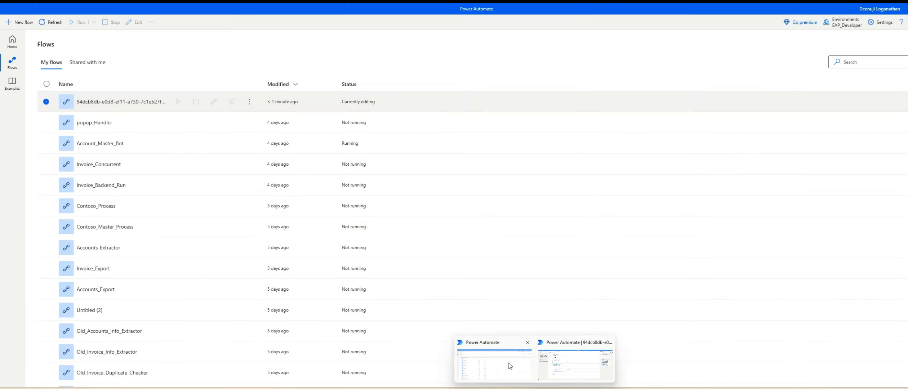
Review Power Automate's General settings, cancel without changes, and return to the Cloud PC browser session.
click(880, 22)
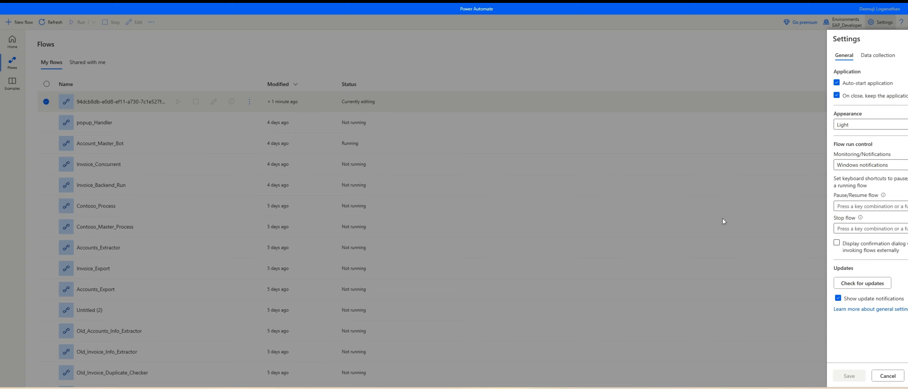
click(612, 38)
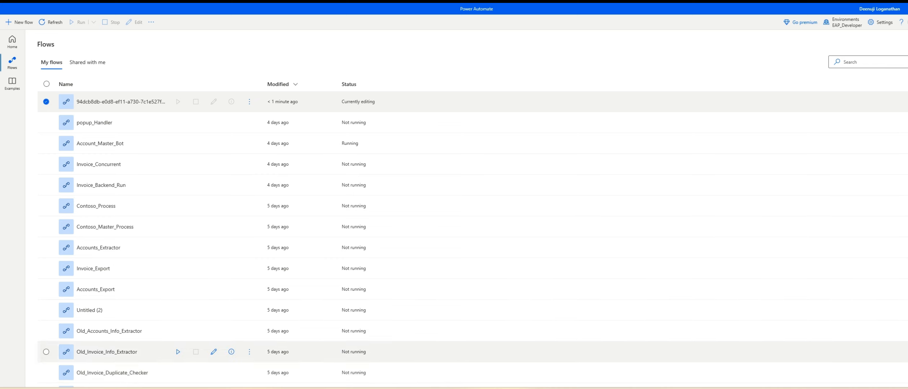
click(504, 379)
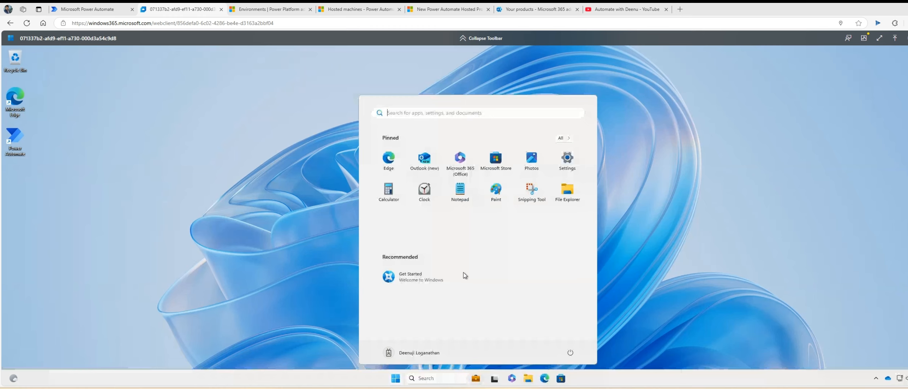
Launch Power Automate for desktop maximized on the Cloud PC, then go back to the AWD_HostedMachine portal page.
click(175, 218)
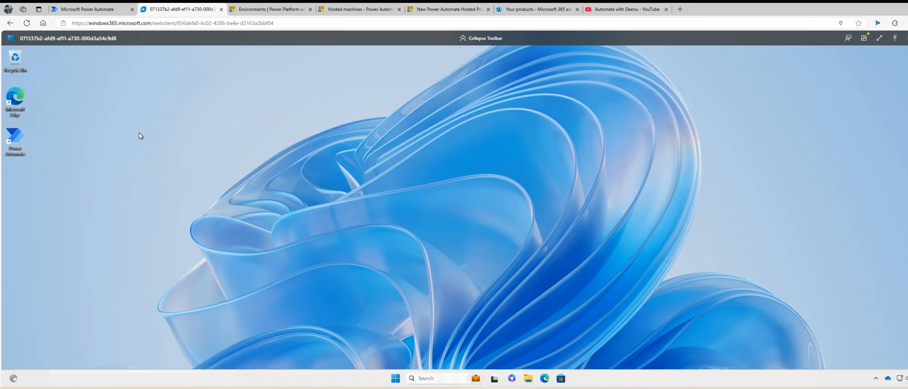
double_click(17, 137)
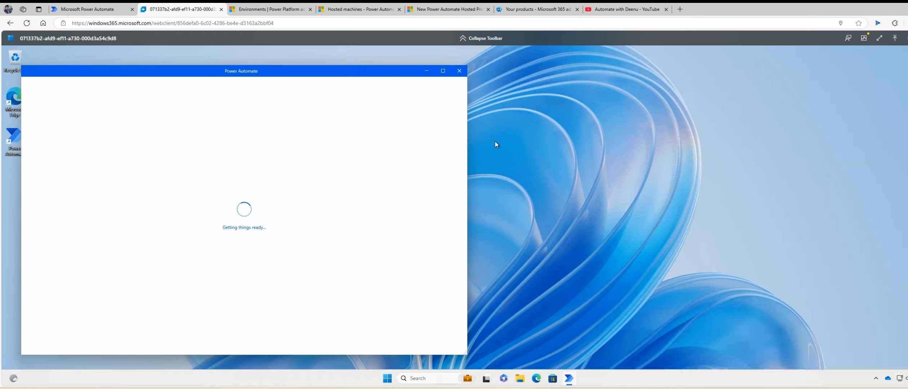
click(443, 71)
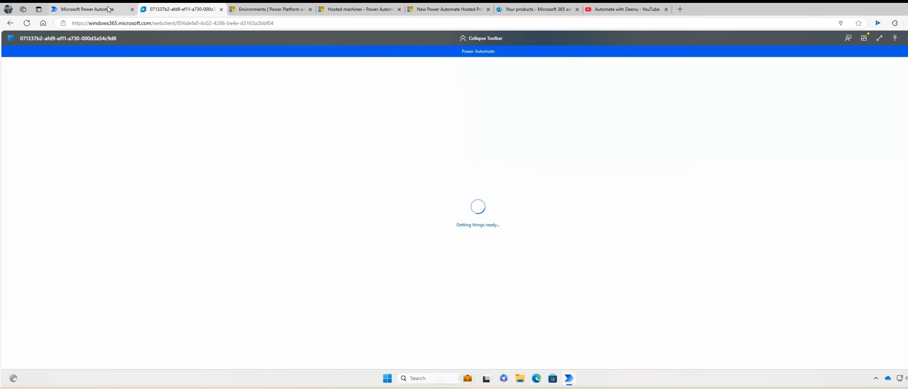
click(88, 9)
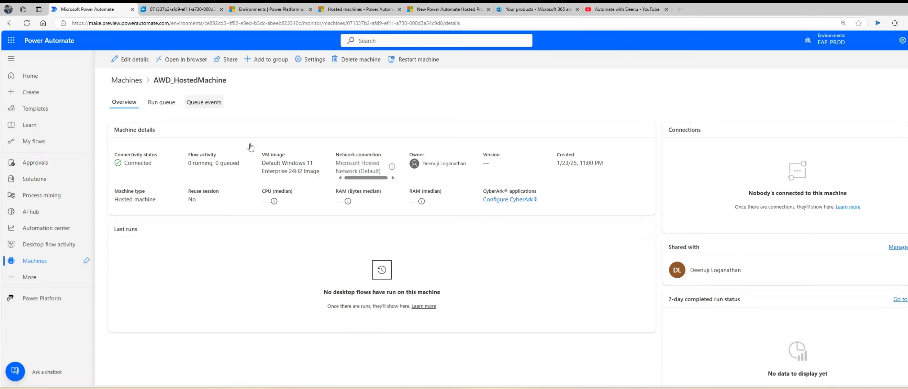
Check the machines list, then return to the Cloud PC session where Power Automate shows its sign-in screen.
click(125, 86)
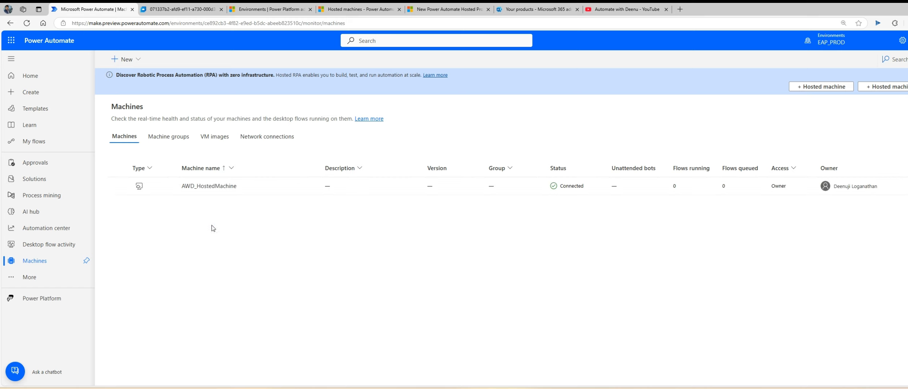
click(175, 8)
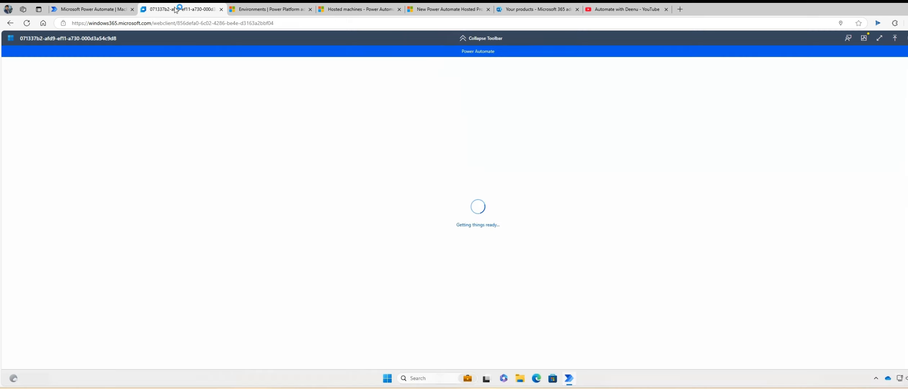
click(122, 9)
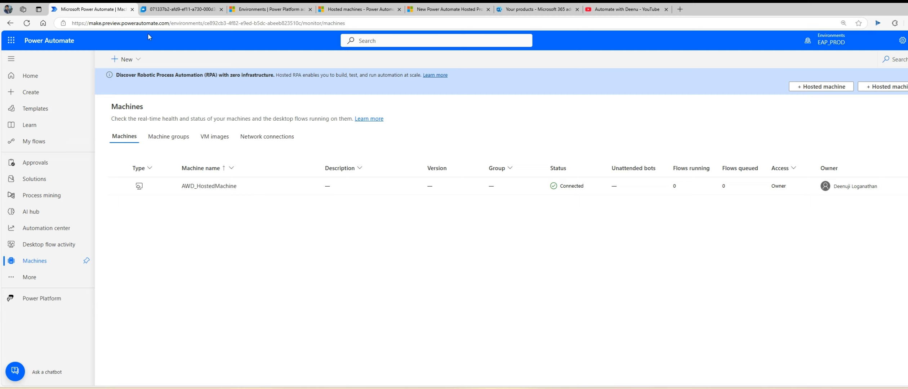
click(176, 11)
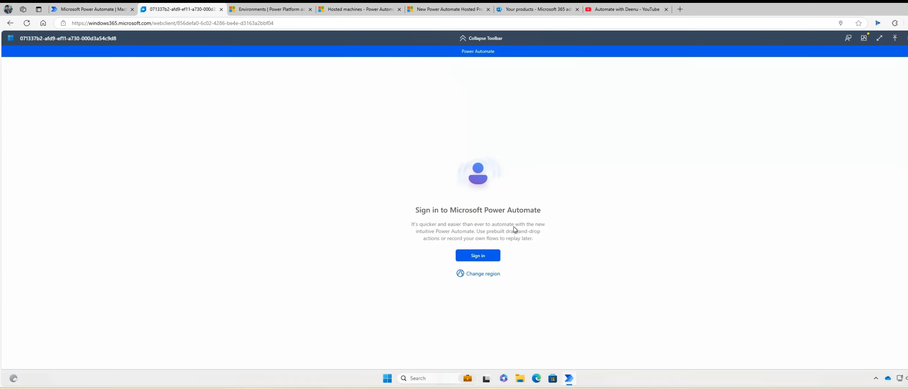
Sign in to Power Automate with the work account and skip the welcome tour and tour notice.
click(481, 257)
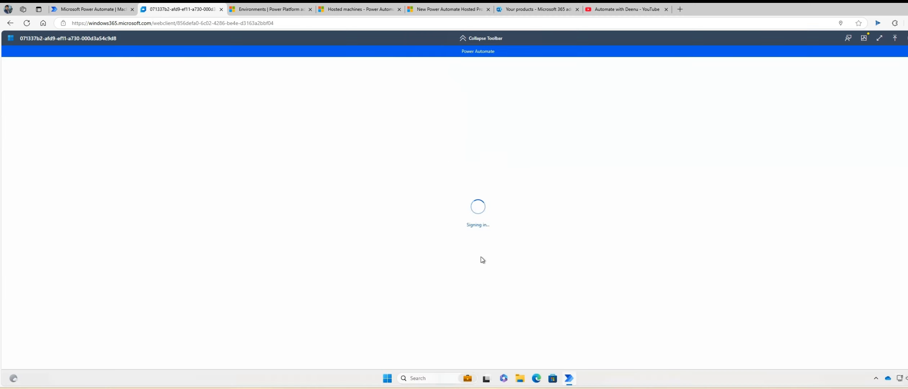
click(462, 170)
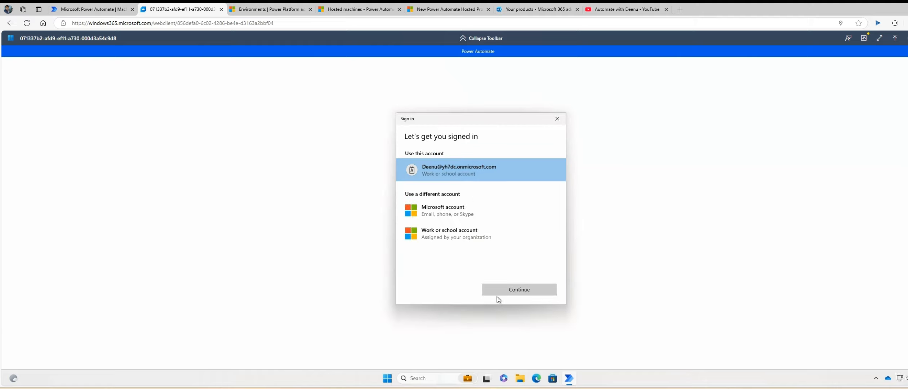
click(497, 295)
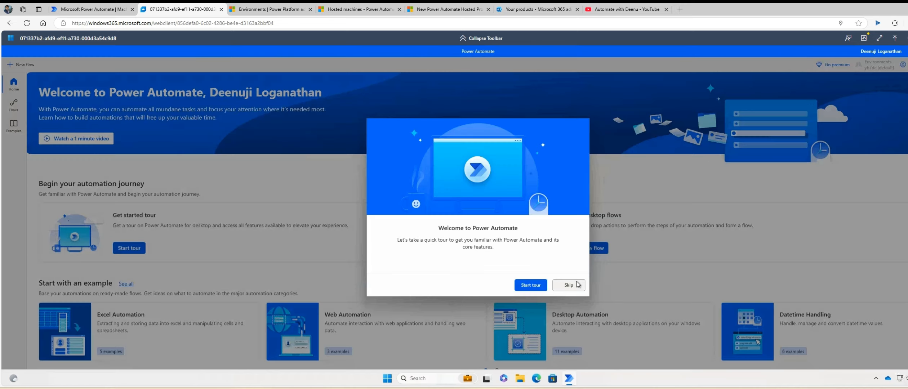
click(577, 285)
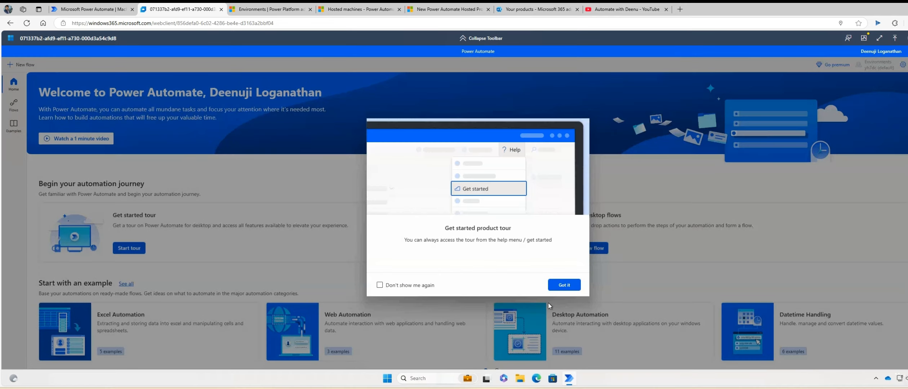
click(558, 287)
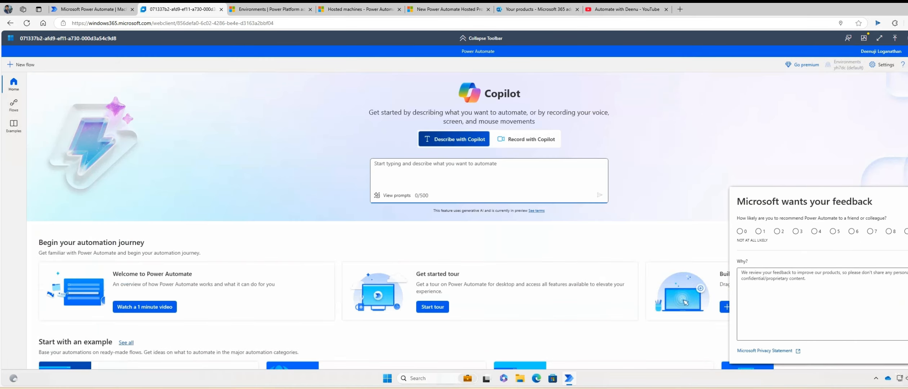
Close the feedback survey, check the environments list, and open Settings scrolled to Machine settings.
click(907, 198)
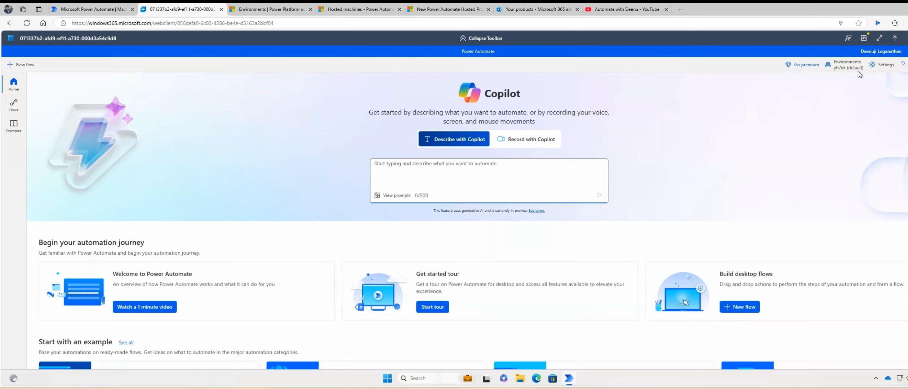
click(853, 68)
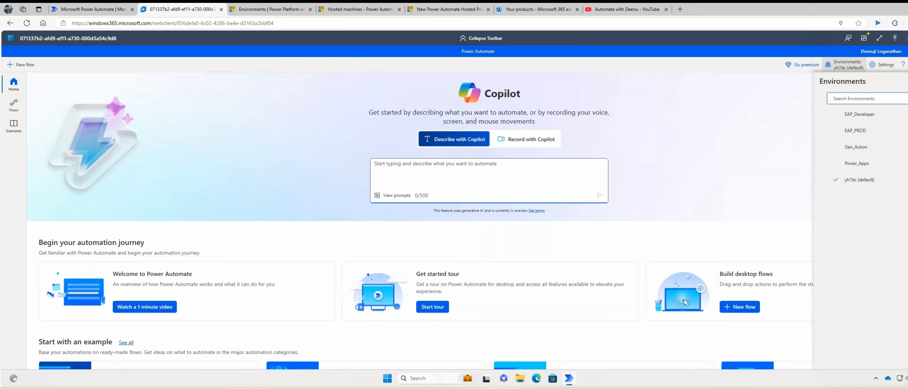
click(884, 68)
click(884, 66)
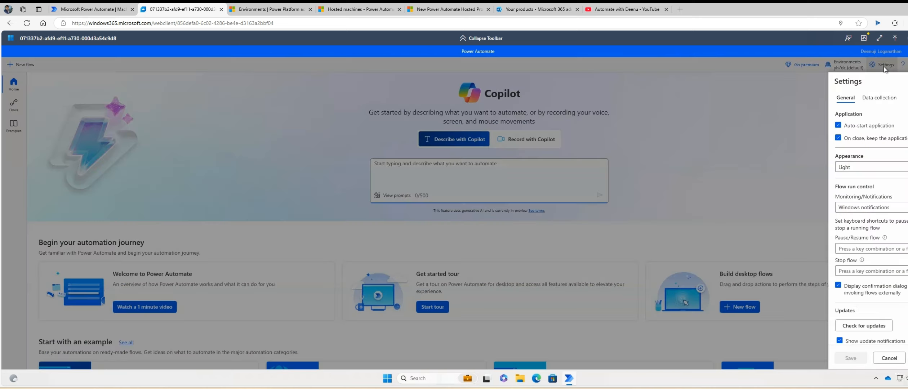
scroll(892, 249, down, 2)
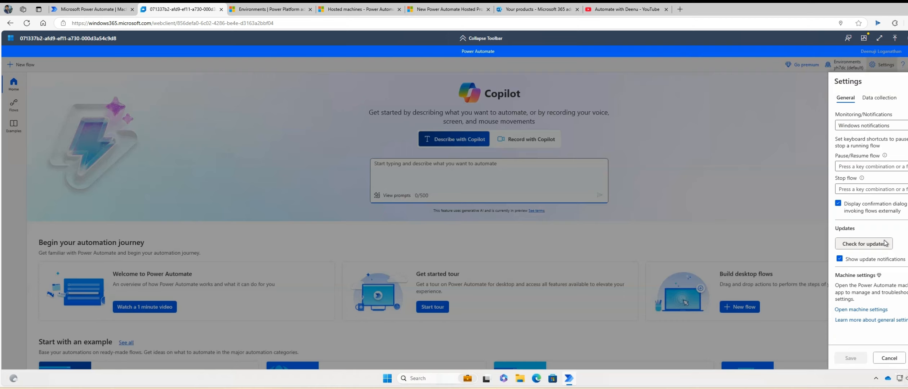
Open the machine runtime and verify AWD_HostedMachine is connected in EAP_PROD against the portal's Machines page.
click(864, 312)
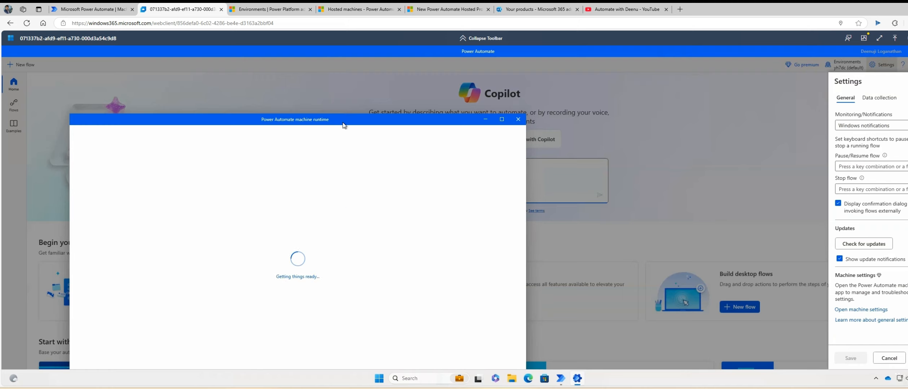
drag(346, 121, 417, 68)
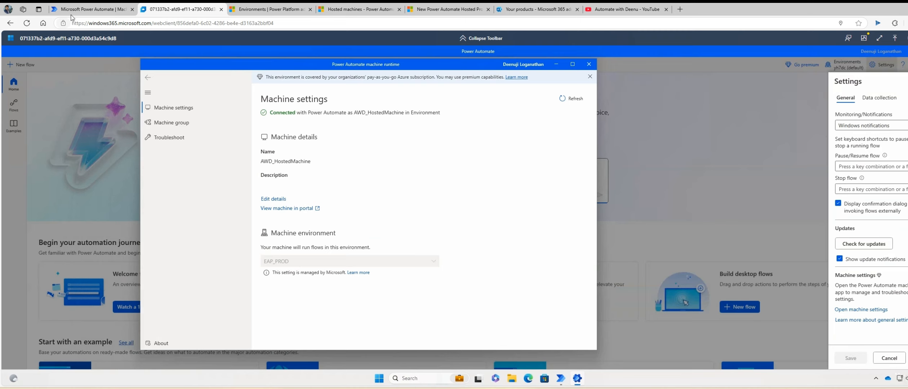
click(82, 13)
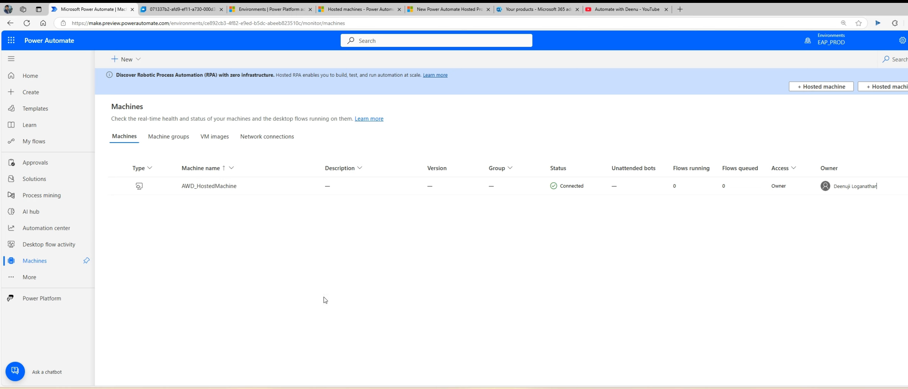
click(185, 10)
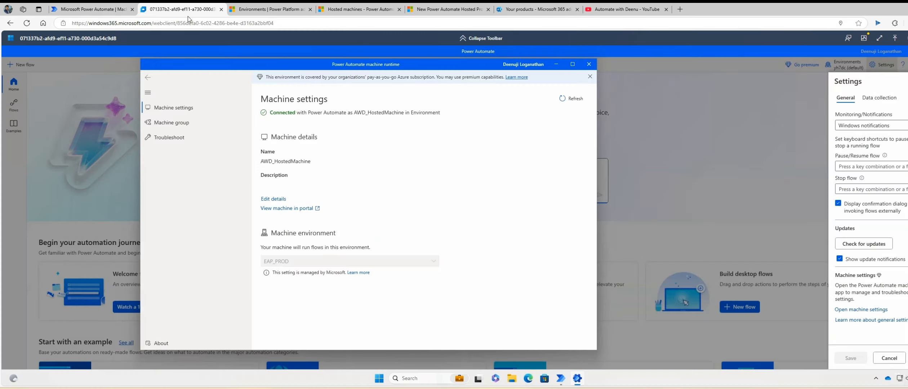
Close the runtime and Settings, then create a new desktop flow named HostedMachine_Demo.
click(588, 65)
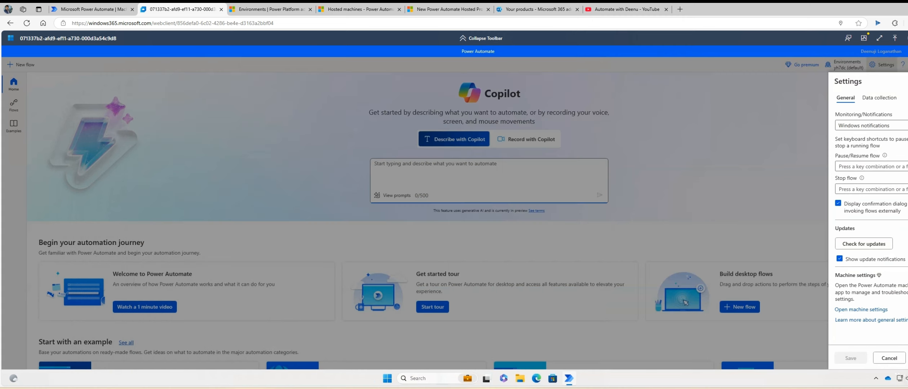
key(Escape)
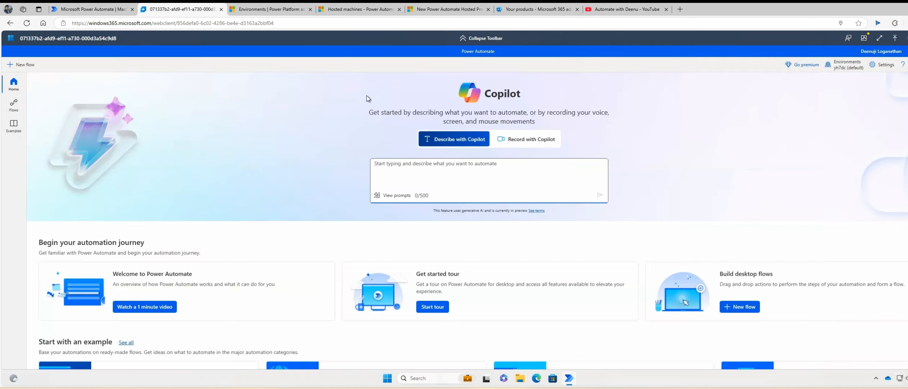
click(14, 105)
click(25, 64)
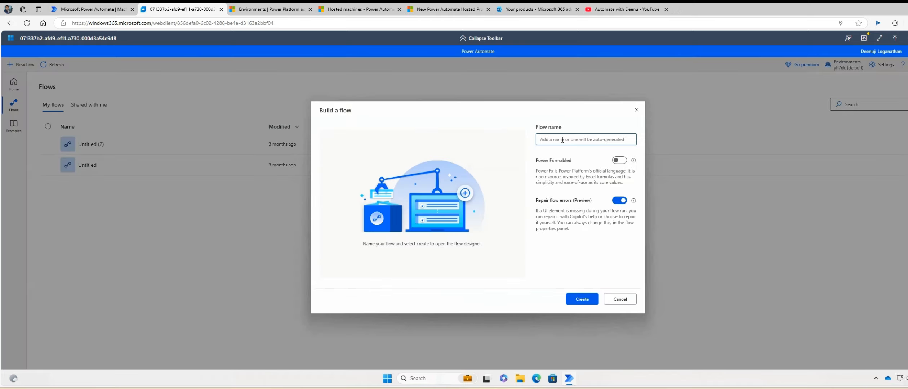
text(HostedMachine_Demo)
click(589, 300)
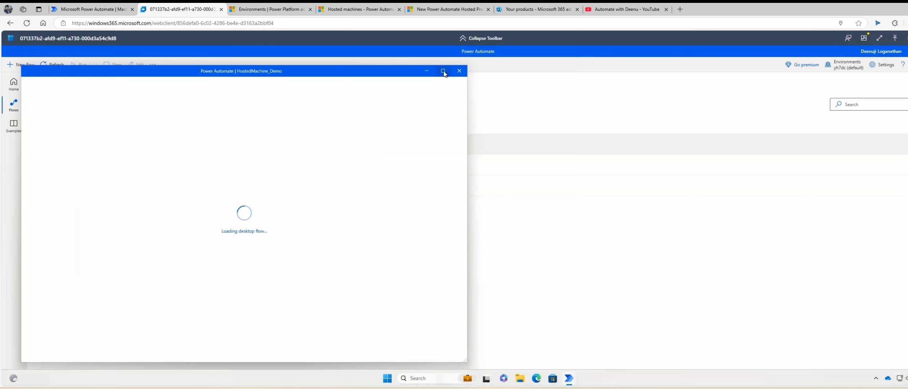
Maximize the HostedMachine_Demo designer, duplicate the Power Automate portal tab, and return to the Cloud PC.
mouse_move(445, 74)
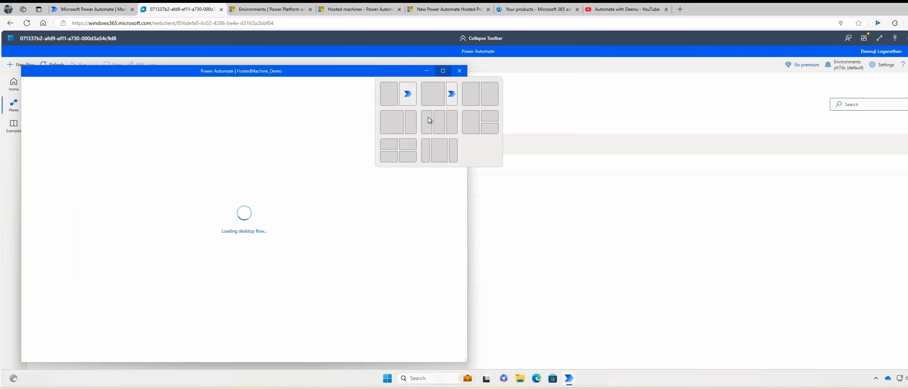
click(444, 71)
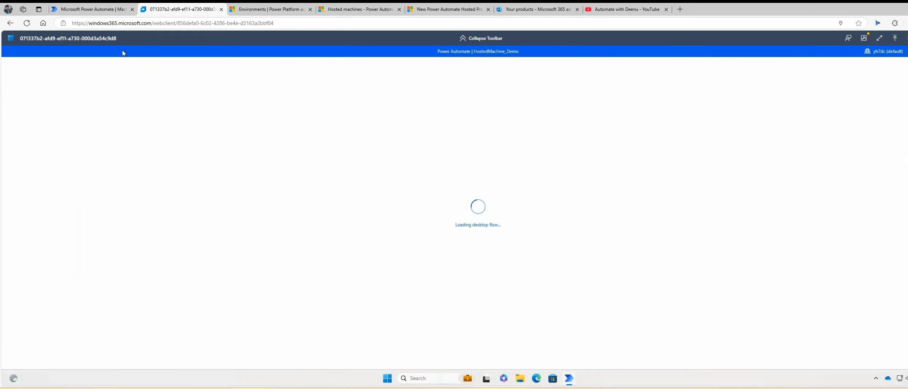
click(99, 12)
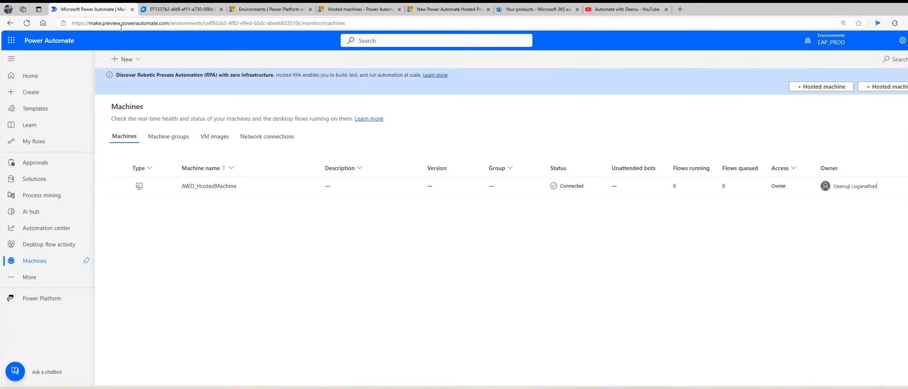
right_click(86, 12)
click(119, 55)
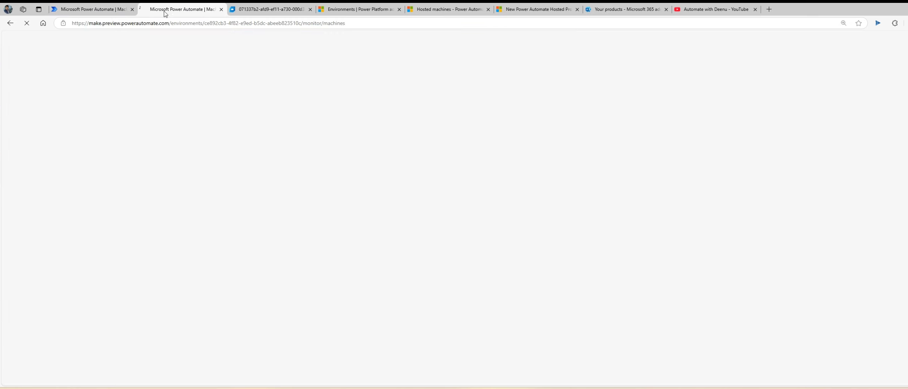
click(103, 9)
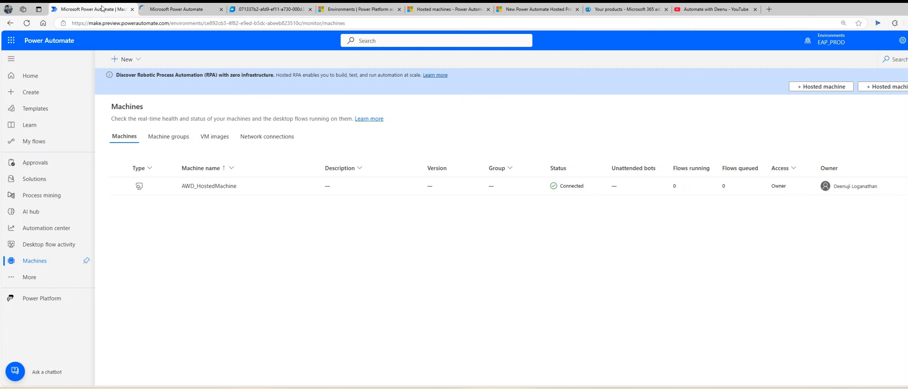
click(158, 9)
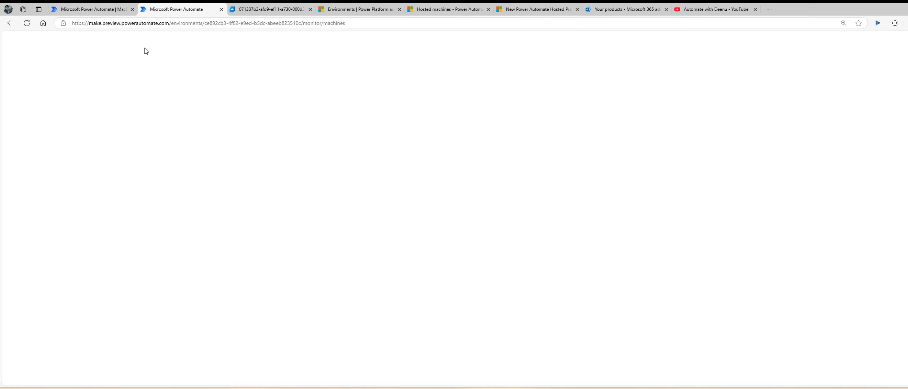
click(257, 10)
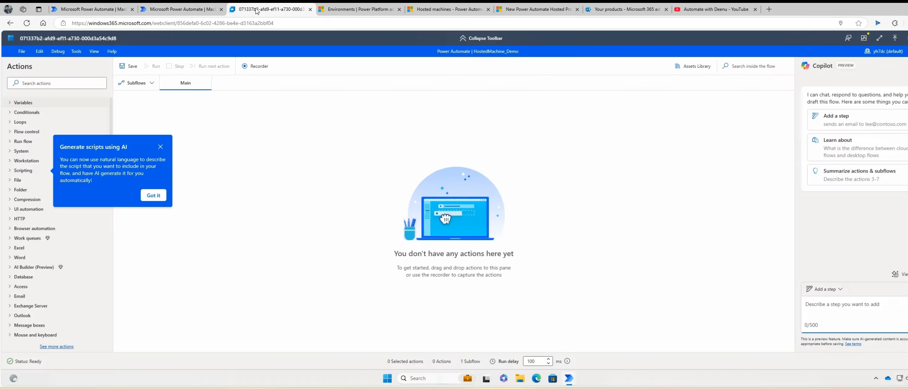
Add a Display message action with title Info and message Test, then save the desktop flow.
click(161, 149)
click(81, 84)
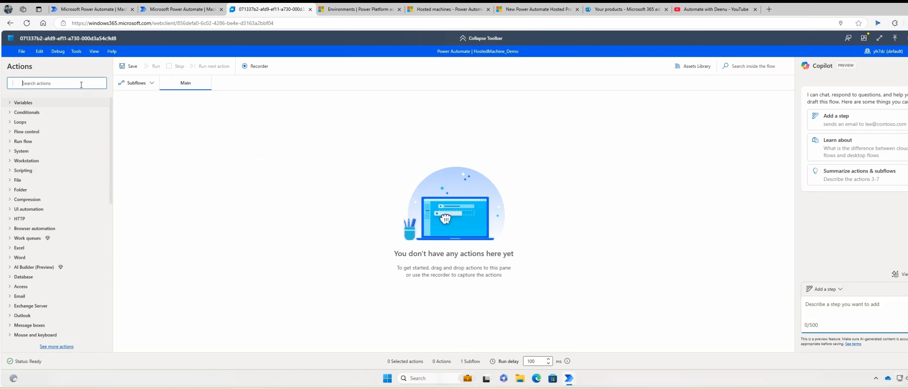
text(message)
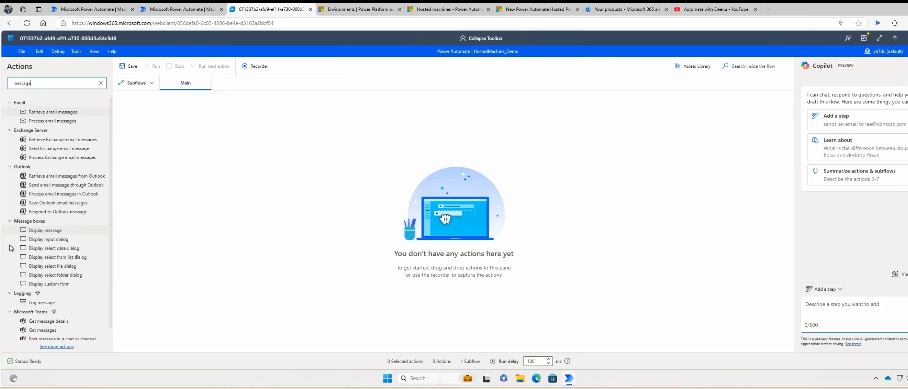
drag(243, 188, 244, 187)
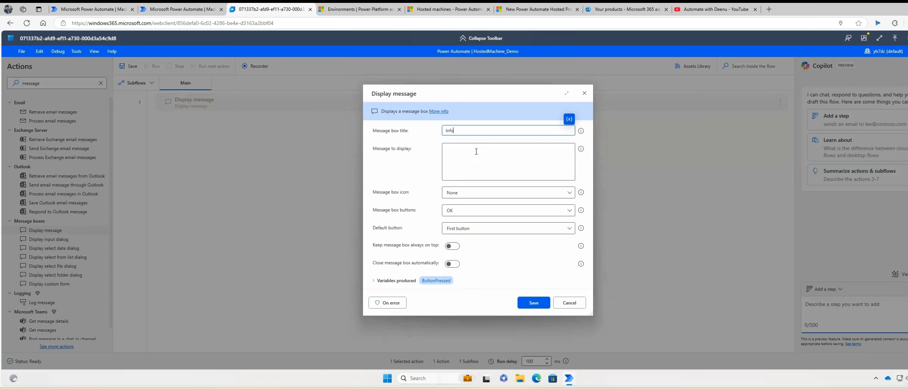
click(481, 171)
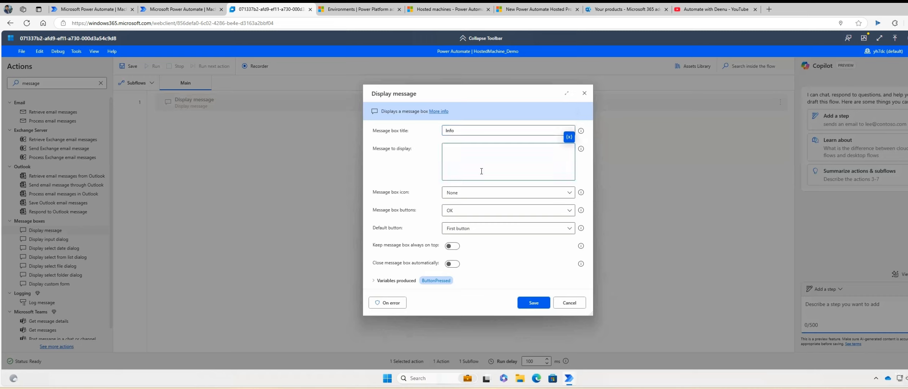
click(545, 305)
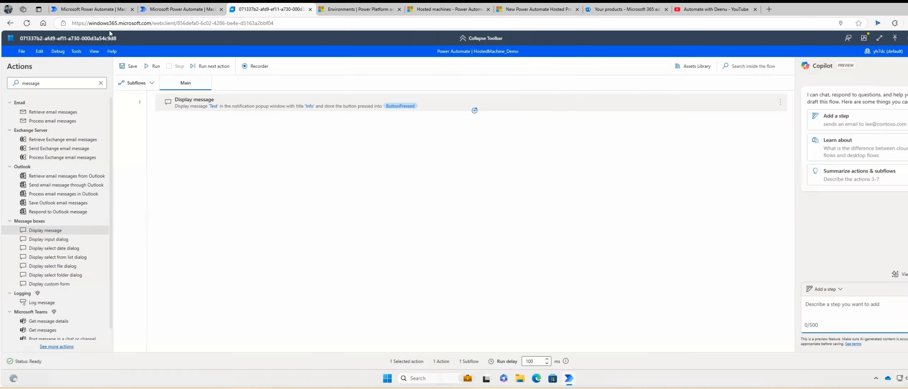
click(131, 66)
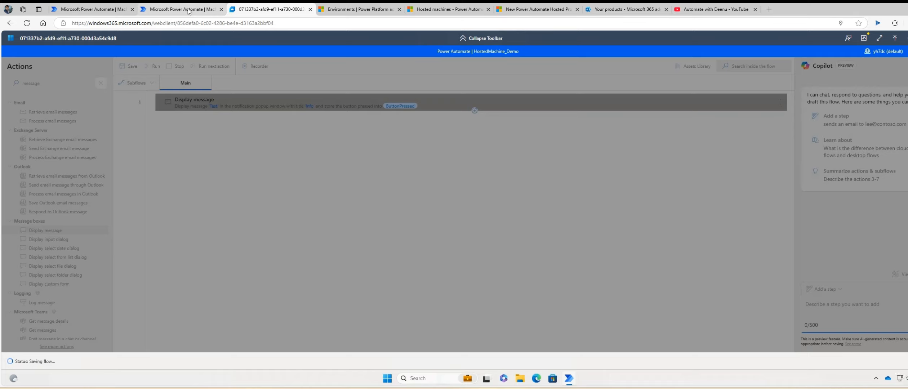
From My flows, create instant cloud flow HostedMachine_Demo using the Manually trigger a flow trigger.
click(189, 9)
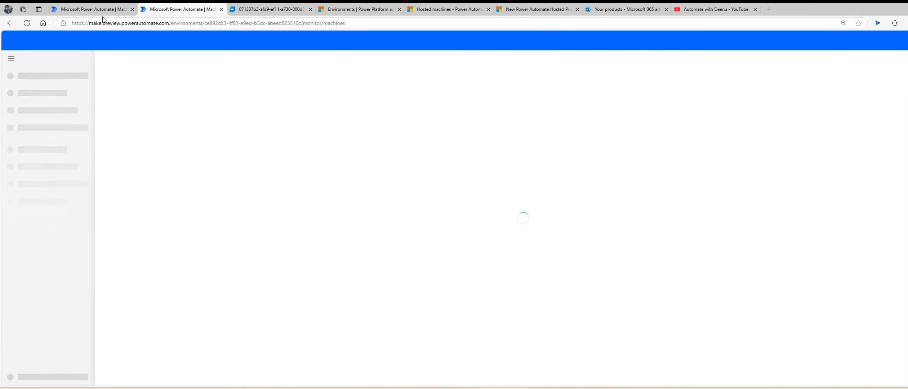
click(40, 141)
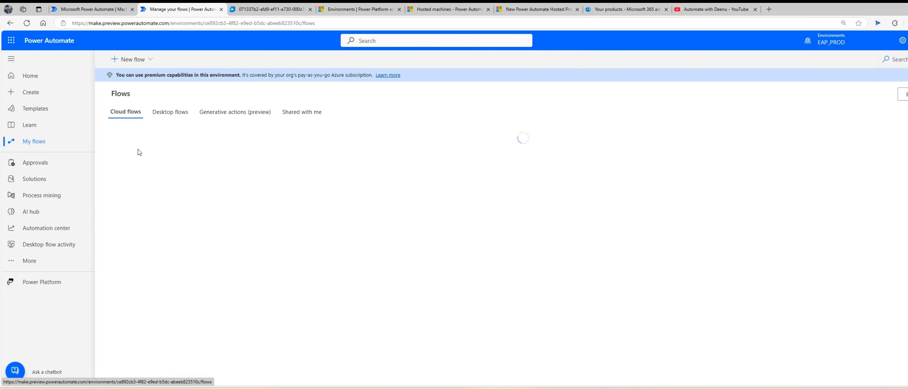
click(151, 59)
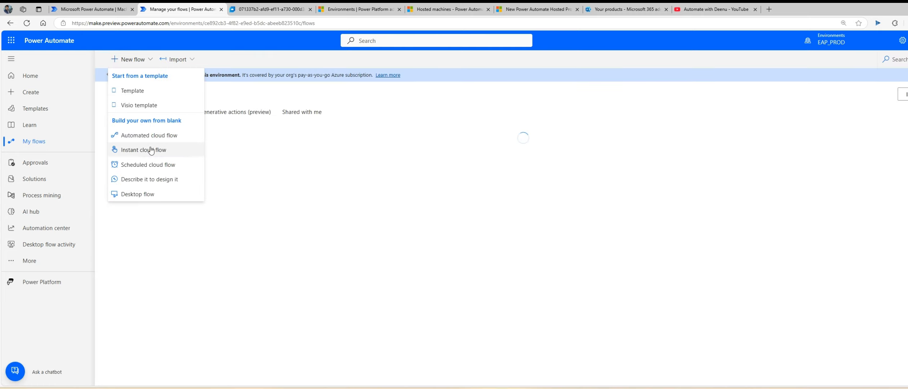
click(140, 151)
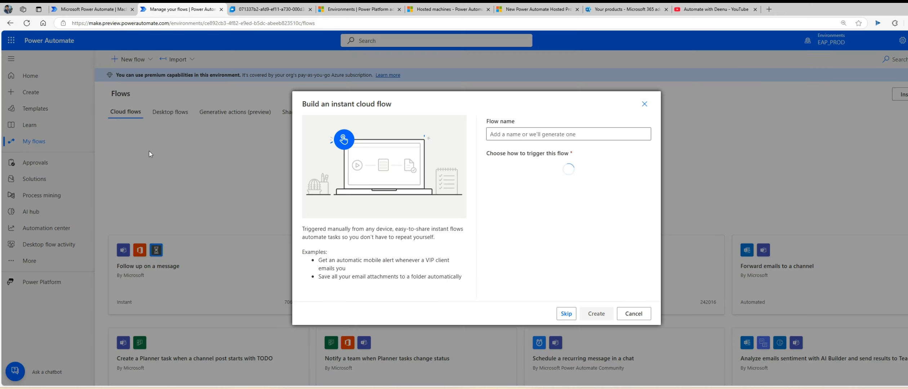
click(538, 137)
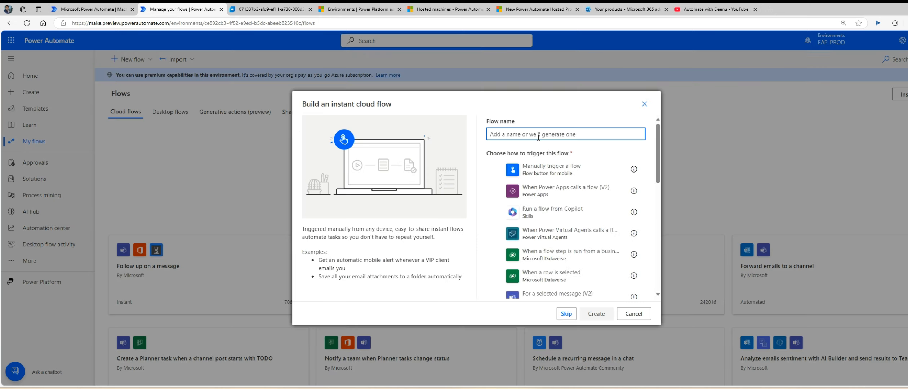
text(Hosted)
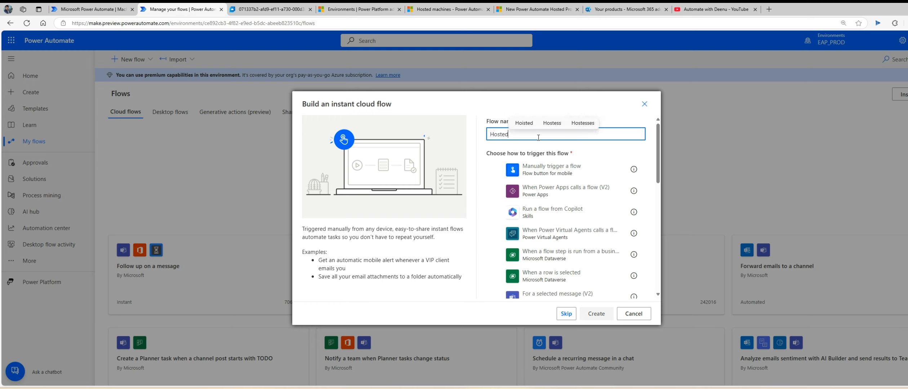
text(Machine_)
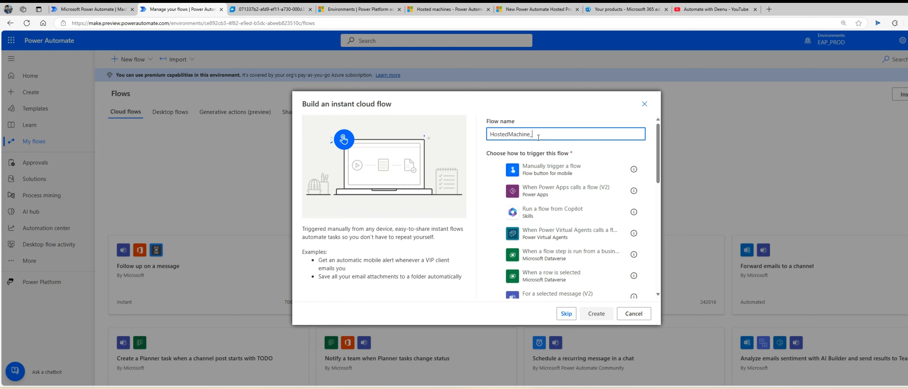
text(Demo)
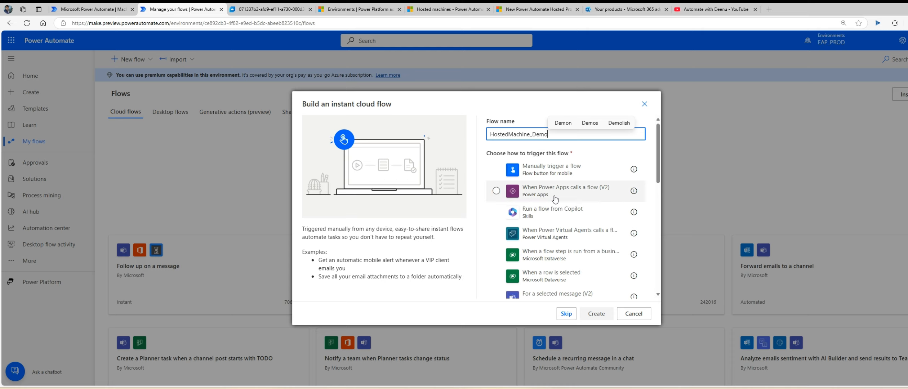
click(578, 169)
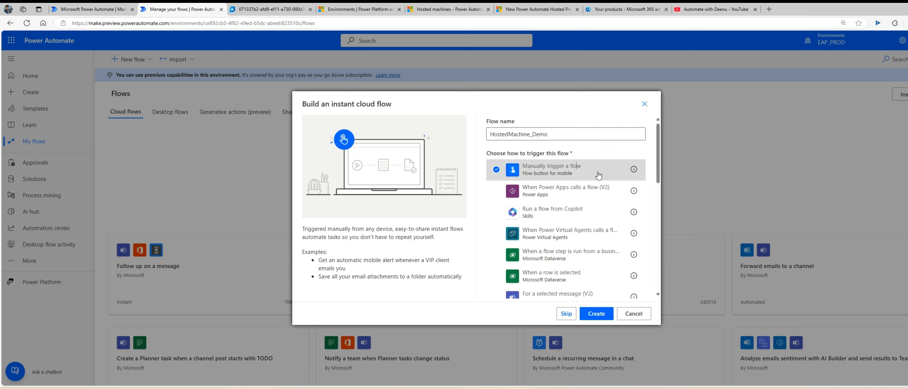
click(596, 314)
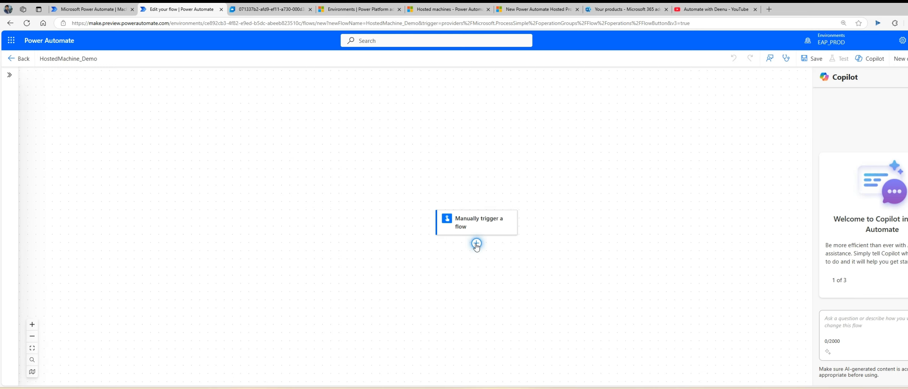
Add the Desktop flows action 'Run a flow built with Power Automate for desktop' after the trigger.
click(476, 244)
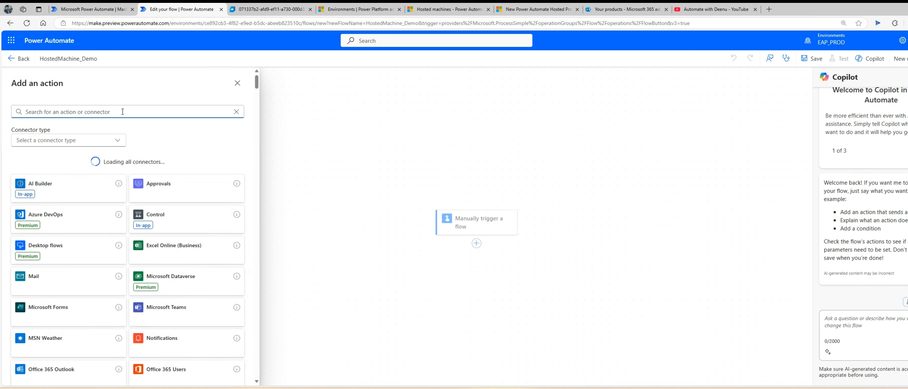
click(55, 252)
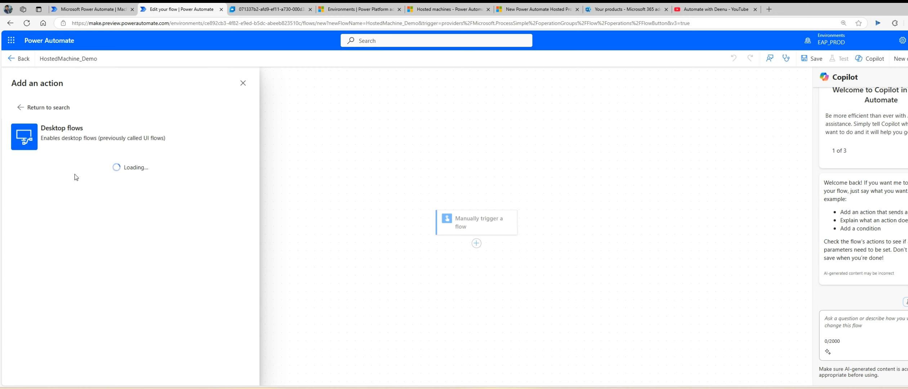
click(160, 168)
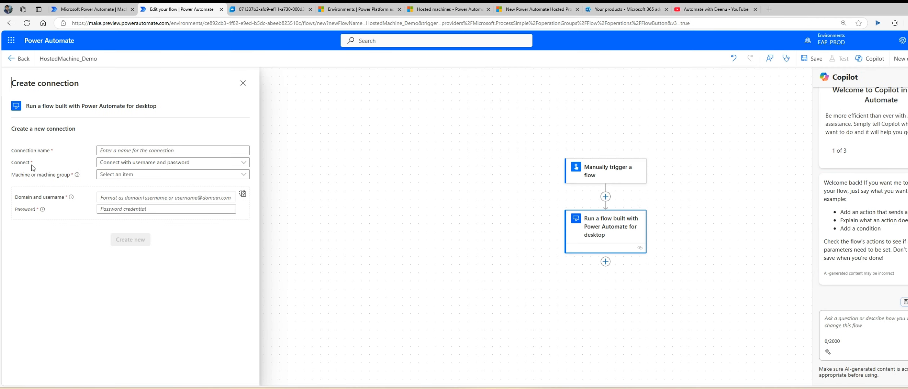
Enter AWD_HostedMachine as the connection name, leave the Connect option unchanged, and switch to the Cloud PC.
click(121, 151)
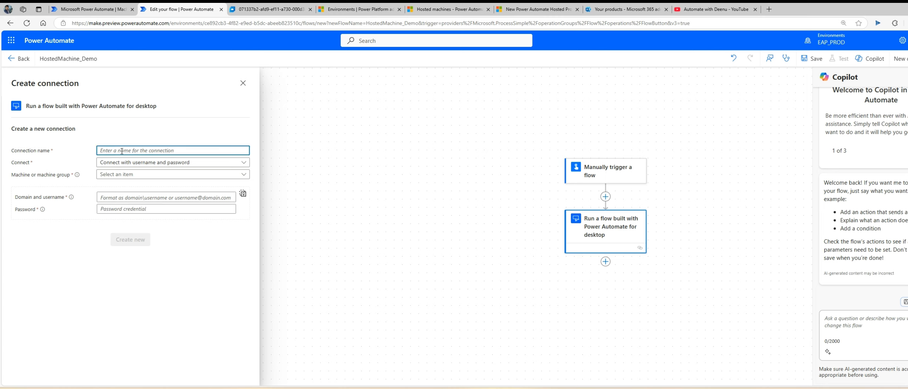
text(AWD)
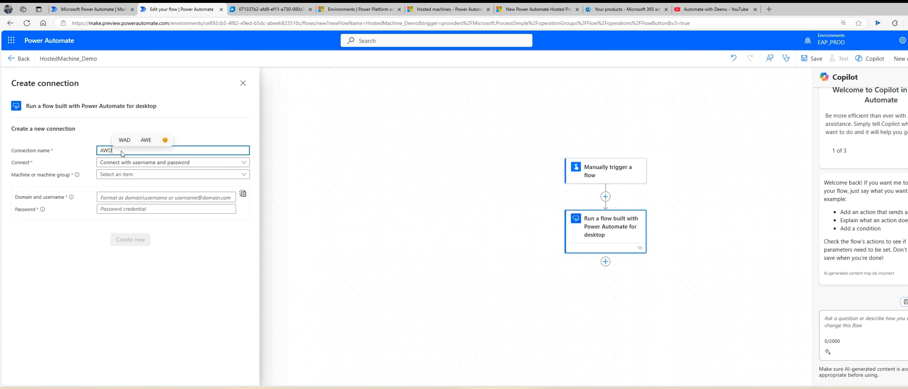
text(_Hoste)
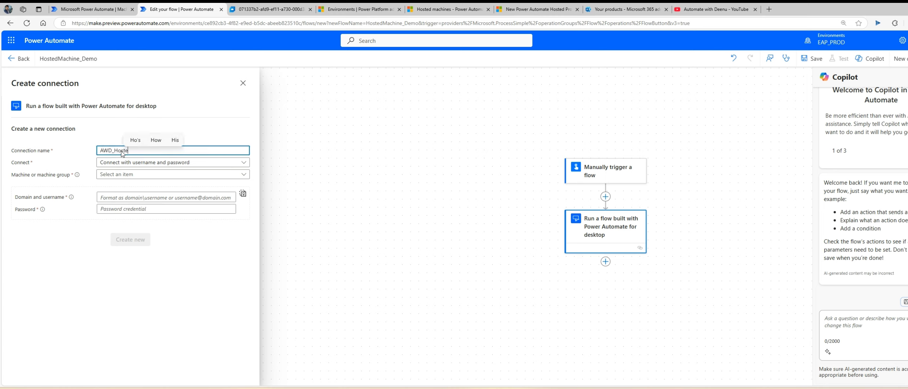
text(dMachine)
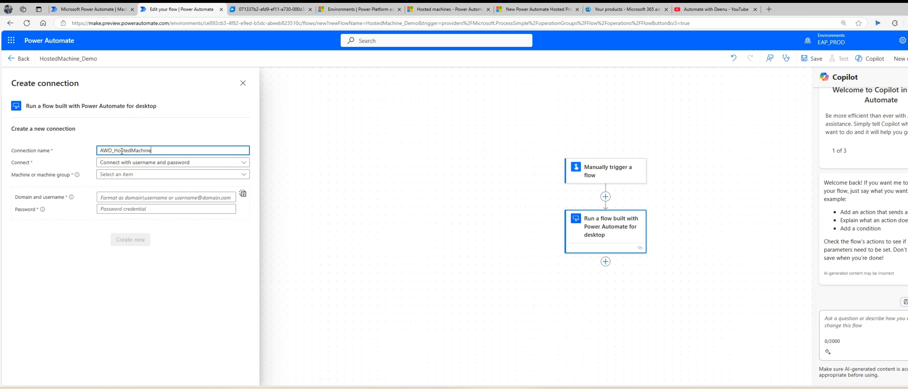
click(126, 163)
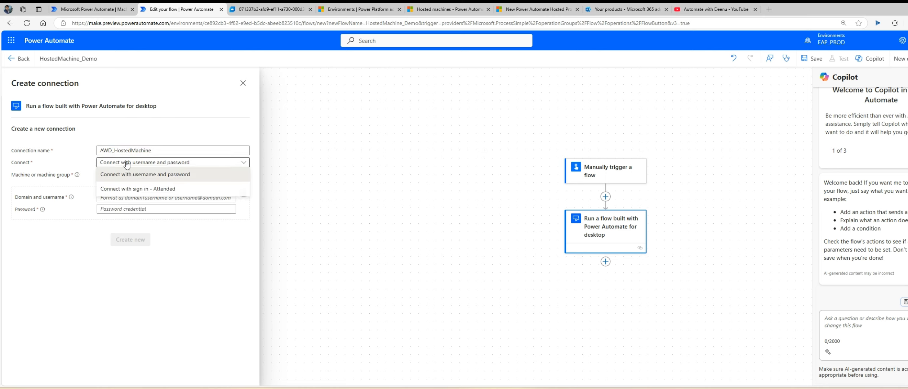
click(127, 163)
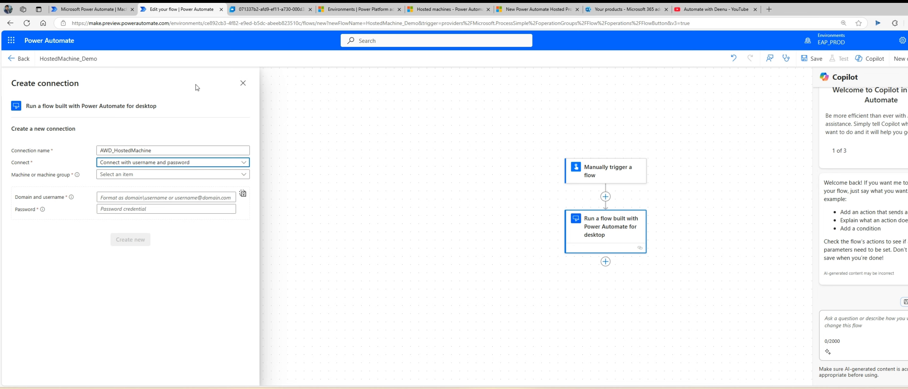
click(257, 12)
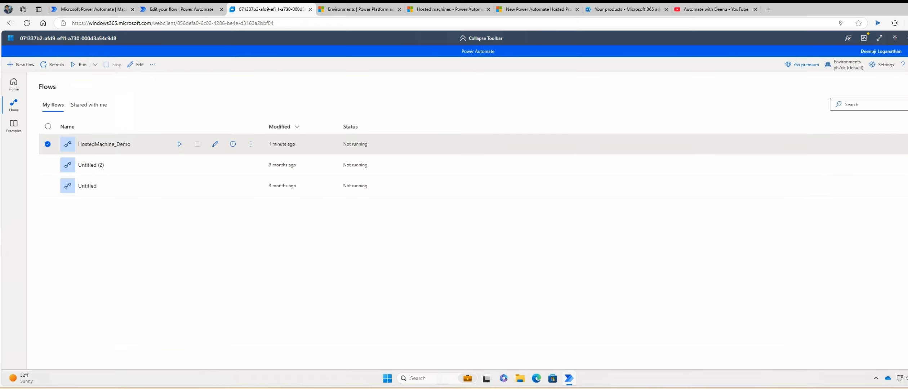
Minimize the flows console, then close the Camera app after declining its microphone request.
click(906, 52)
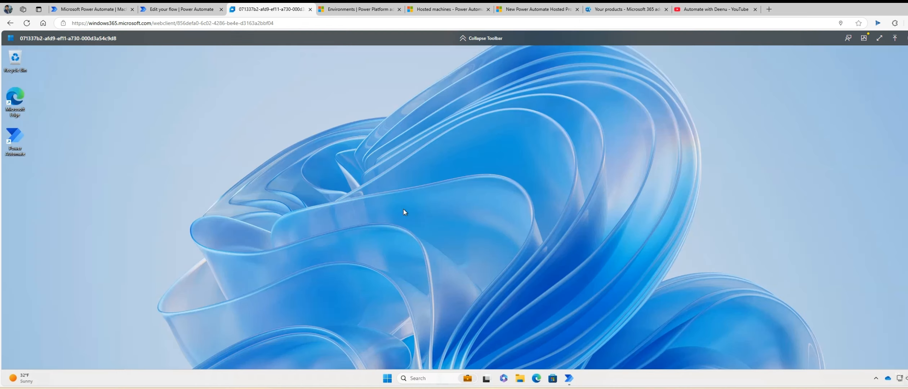
click(389, 380)
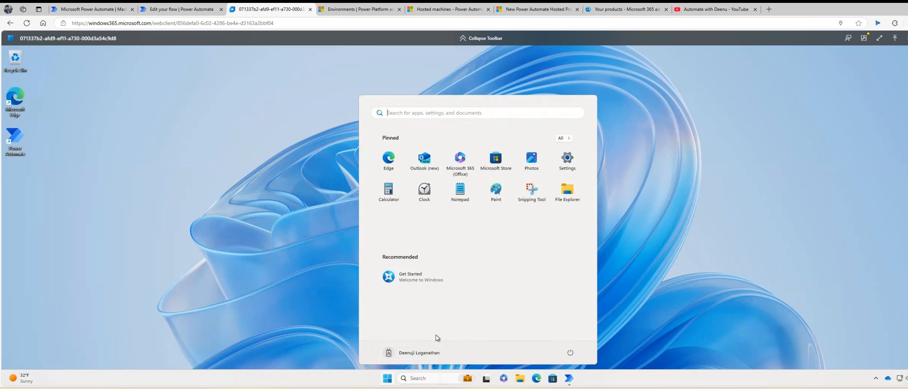
text(cm)
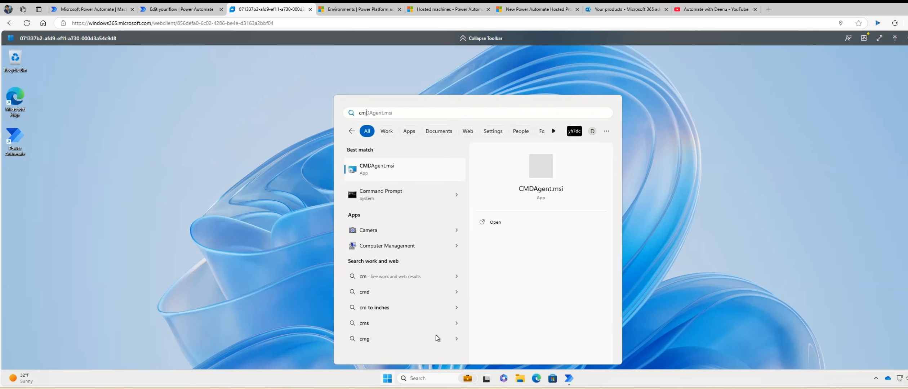
click(398, 204)
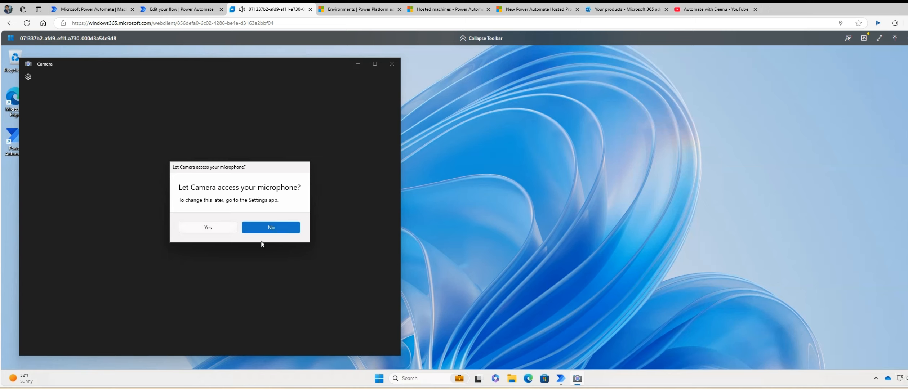
click(268, 221)
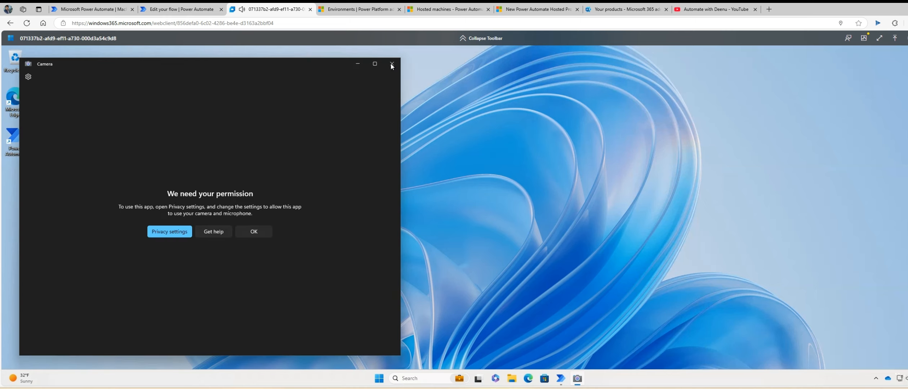
click(391, 63)
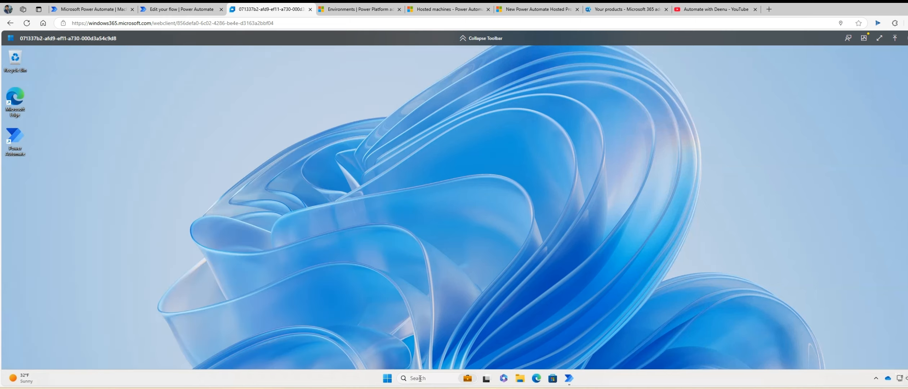
Run whoami in Command Prompt and copy the signed-in account name from the output.
click(421, 380)
text(cmd)
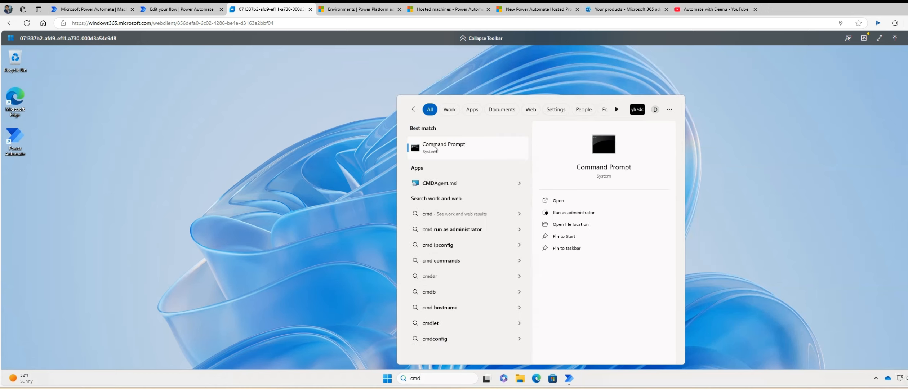
click(434, 146)
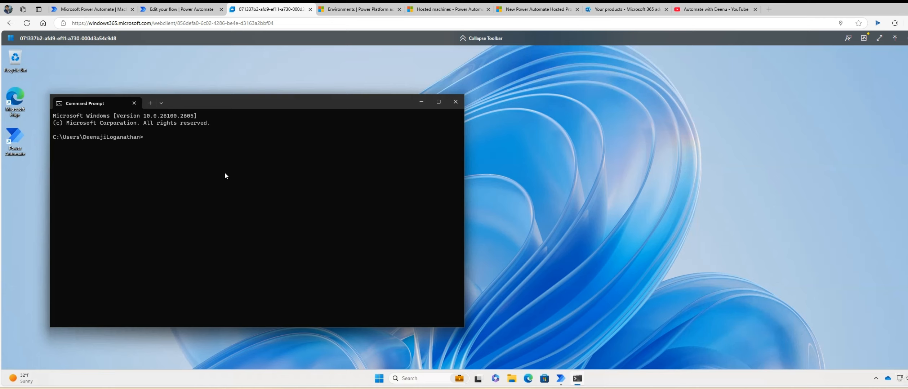
text(whoami)
key(Return)
drag(136, 144, 31, 142)
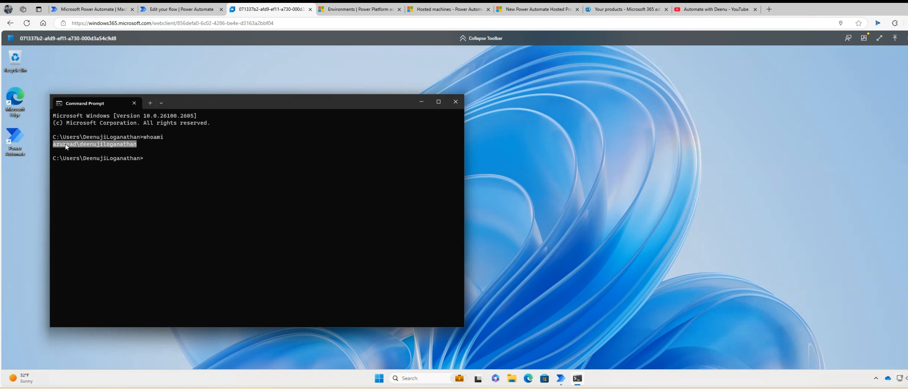
key(ctrl+c)
Create the connection on machine AWD_HostedMachine with the copied account as username plus its password.
click(180, 9)
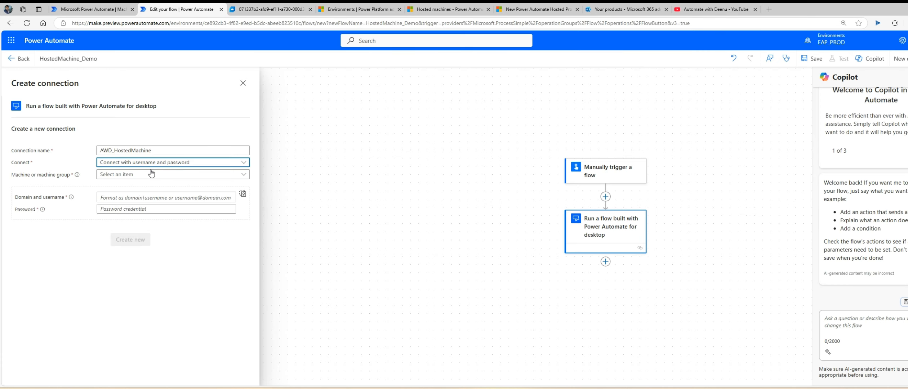
click(136, 175)
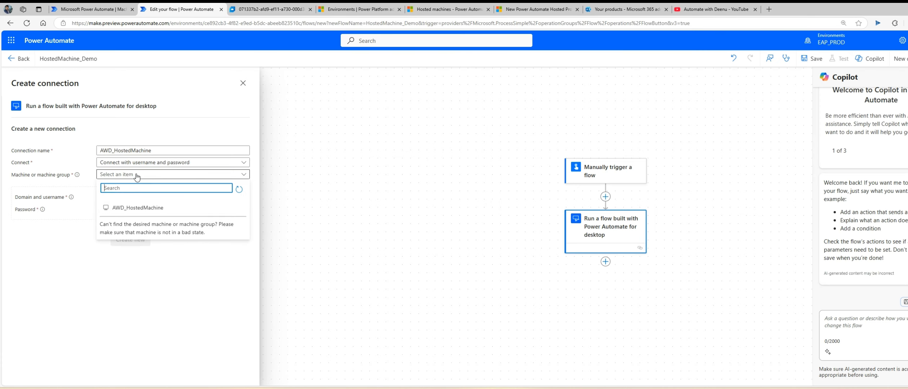
click(142, 213)
click(130, 199)
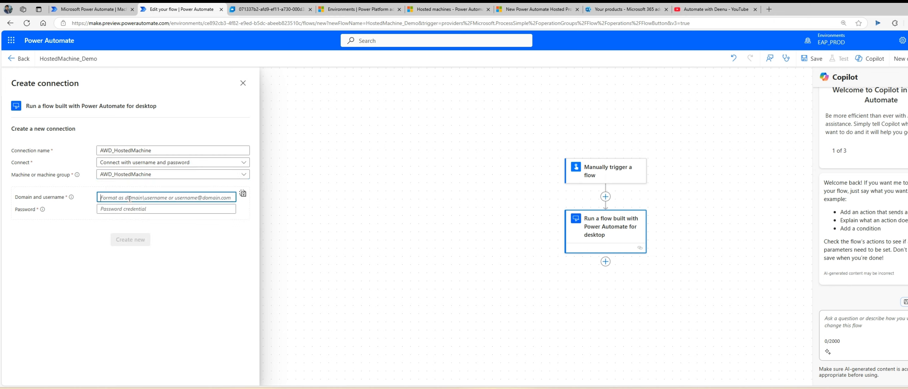
key(ctrl+v)
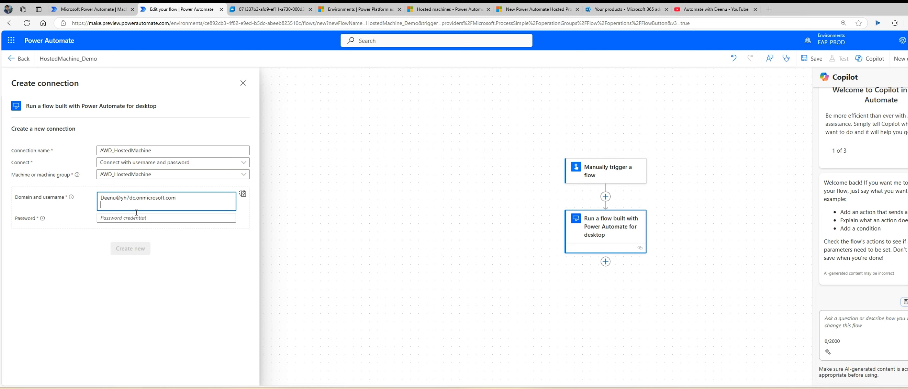
key(BackSpace)
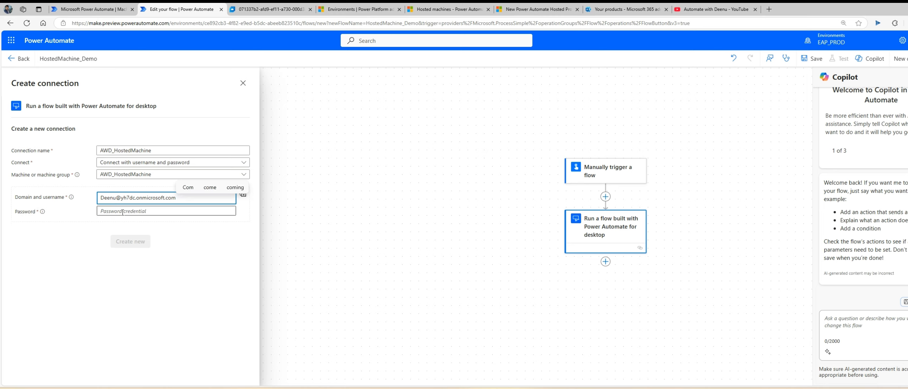
click(145, 212)
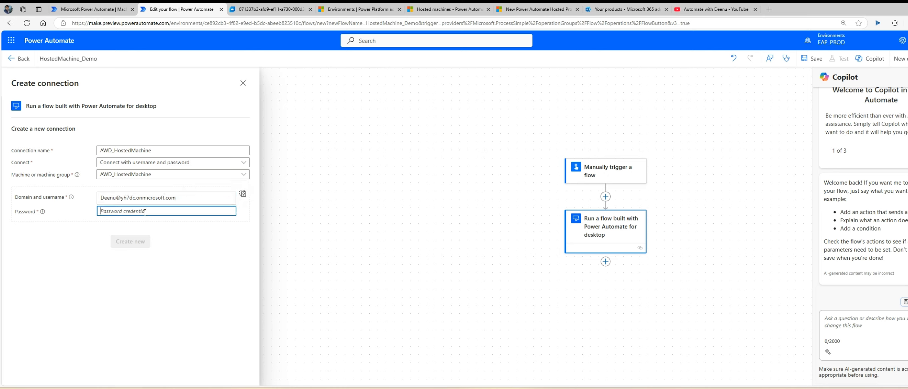
text(••••••••)
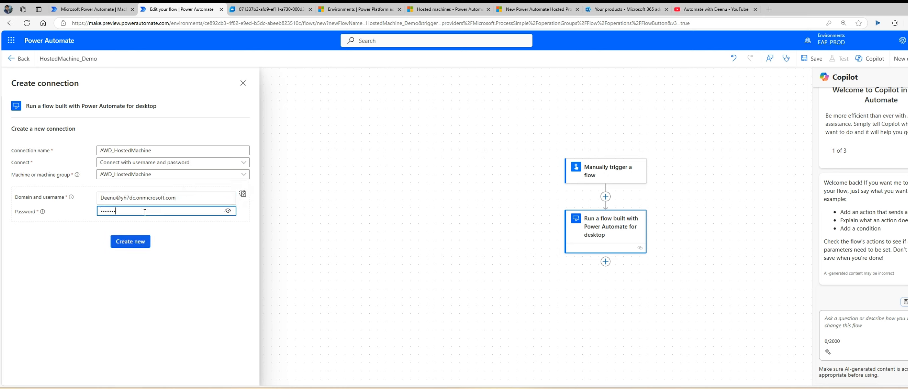
text(•••)
click(143, 244)
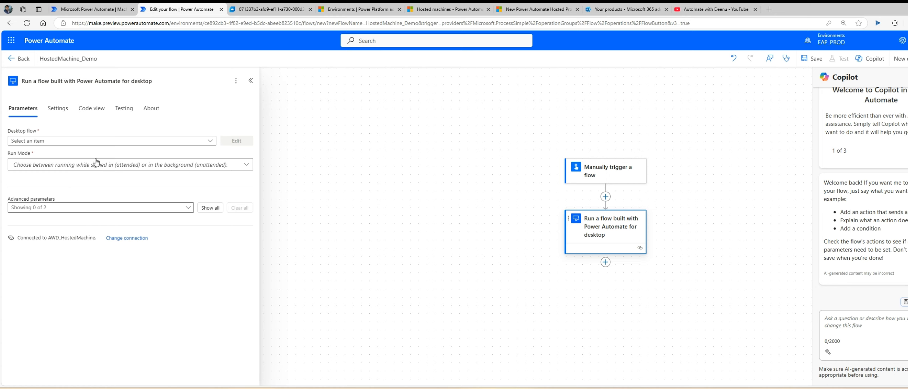
Refresh the Desktop flow list five times, finding no desktop flows listed.
click(210, 143)
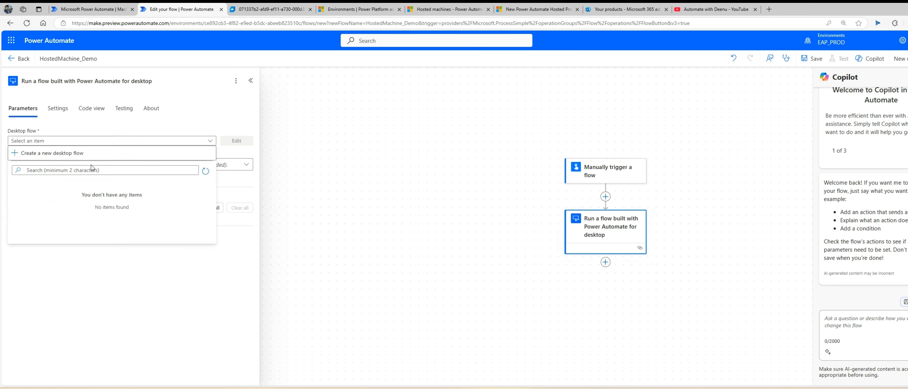
click(206, 172)
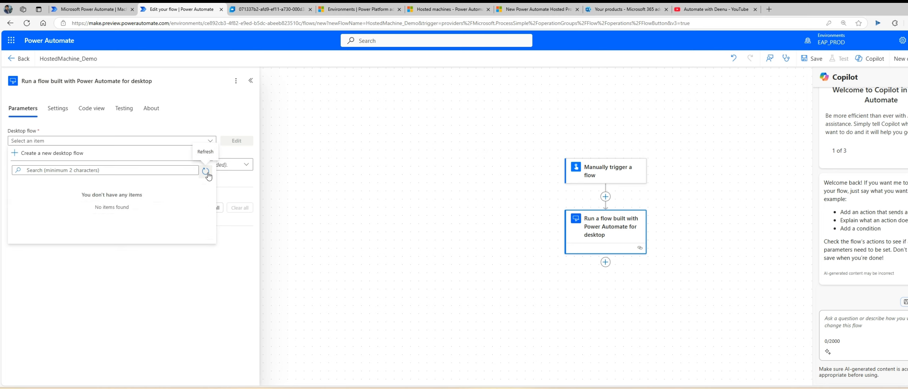
click(207, 173)
click(207, 172)
click(206, 172)
click(206, 172)
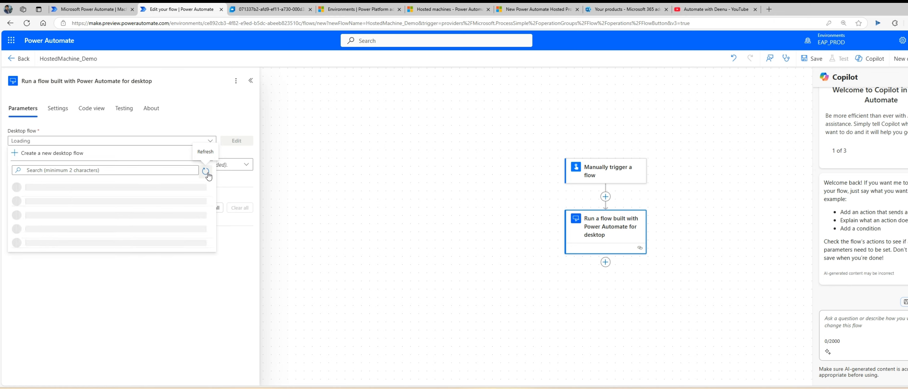
click(171, 284)
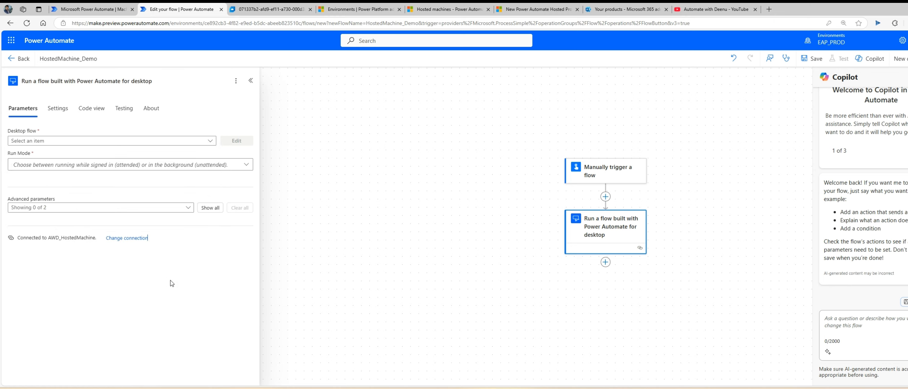
Set Run Mode to Attended, refresh the desktop flow list once more, and return to the Cloud PC.
click(142, 166)
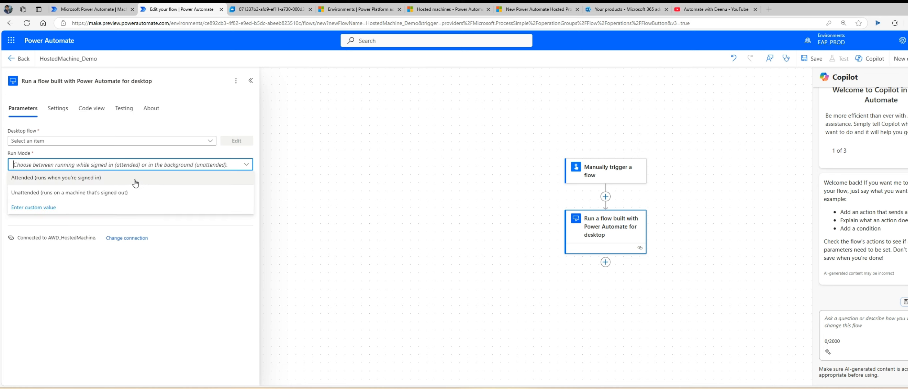
click(135, 182)
click(211, 142)
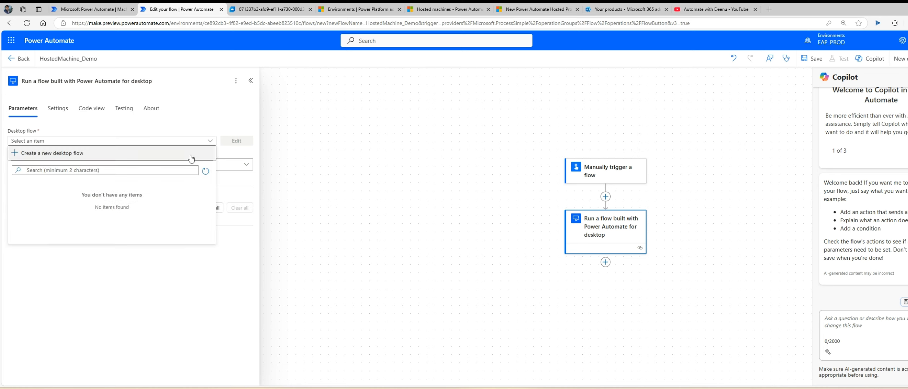
click(206, 171)
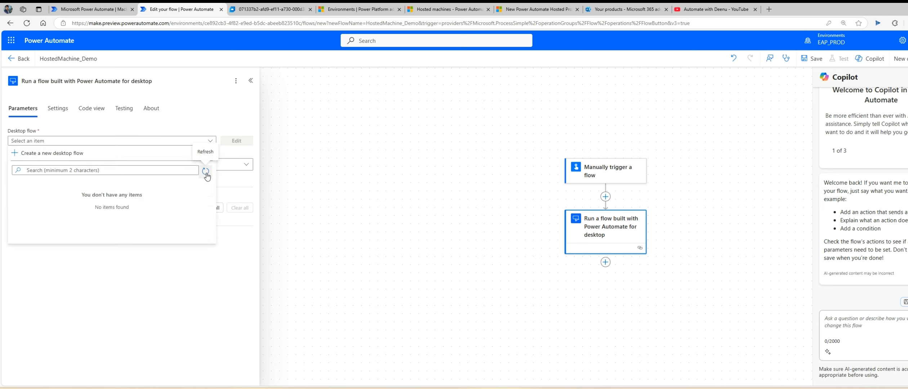
click(266, 9)
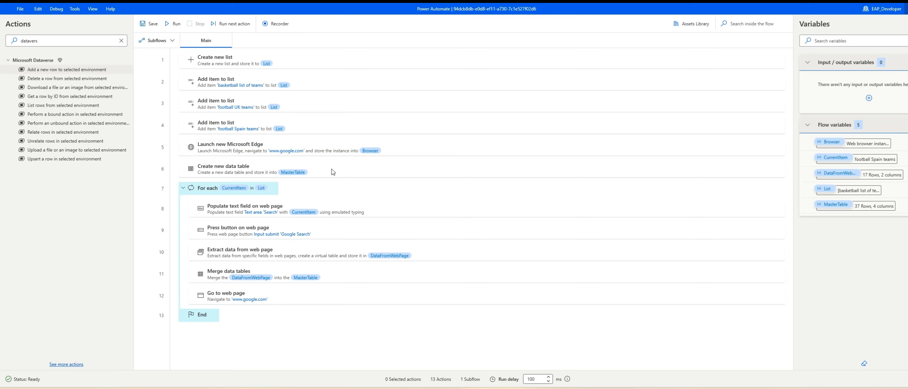
Save the 13-action desktop flow in the Power Automate for desktop designer.
click(148, 24)
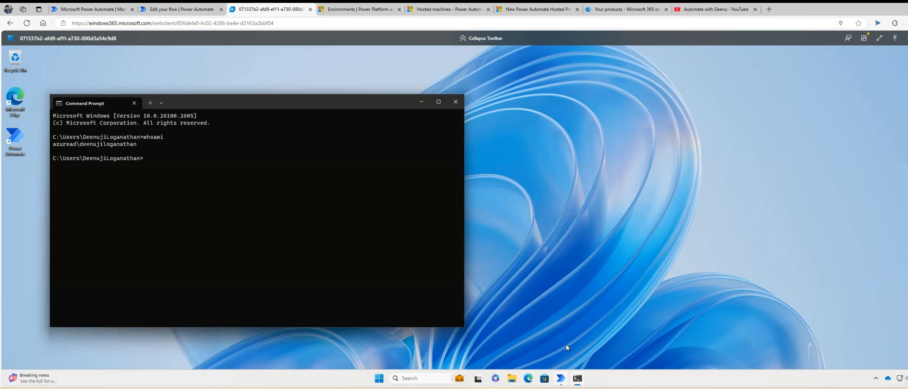
Switch the Power Automate for desktop environment to EAP_PROD.
click(561, 378)
mouse_move(561, 371)
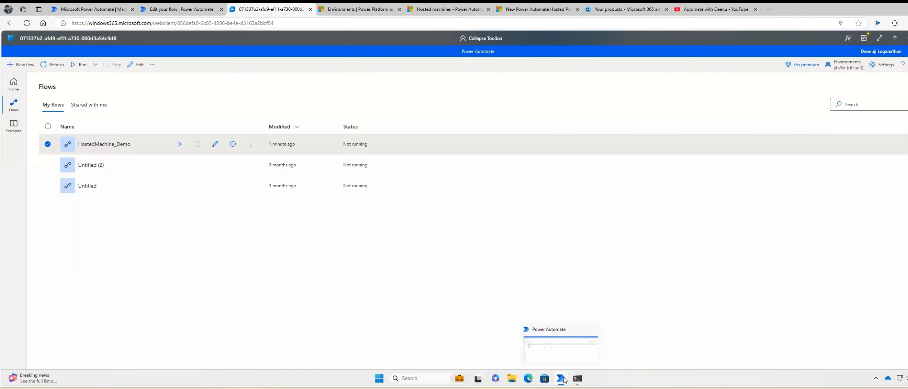
click(846, 64)
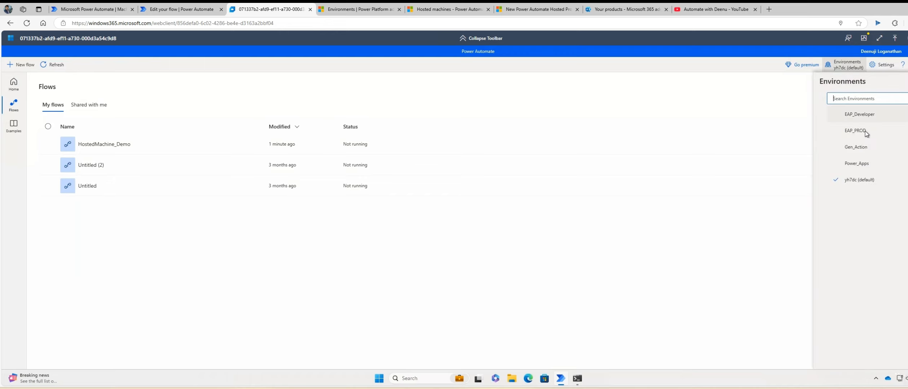
click(866, 134)
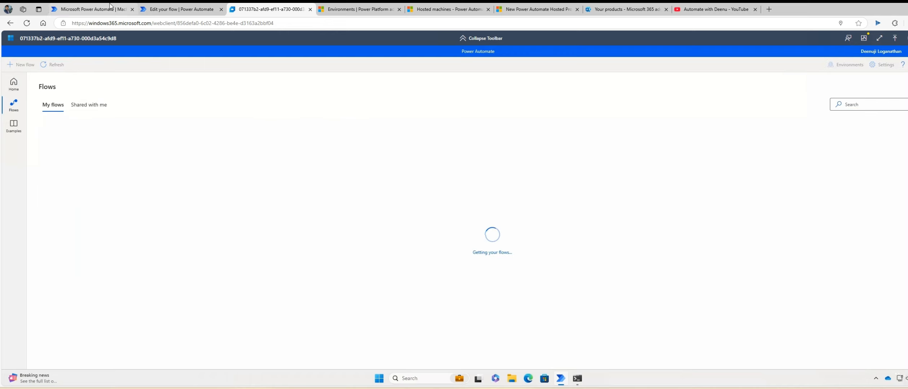
click(166, 15)
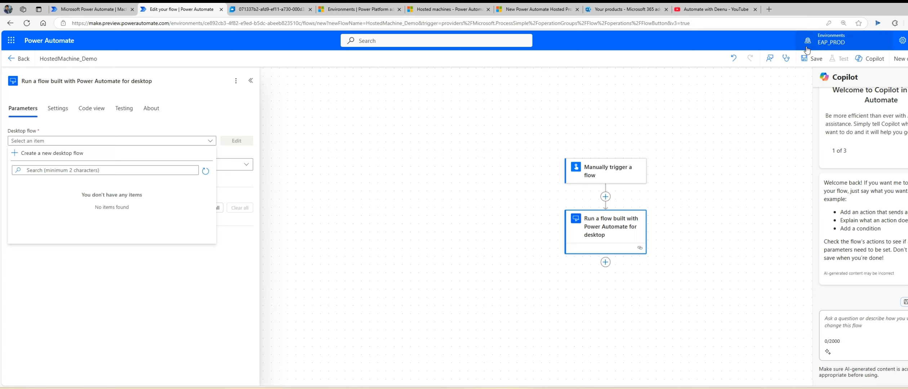
click(268, 9)
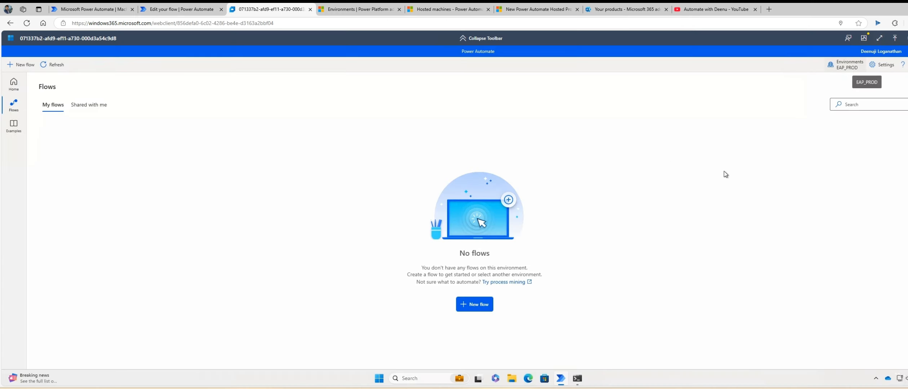
Create a new desktop flow named HostedMachine_Demo.
click(477, 304)
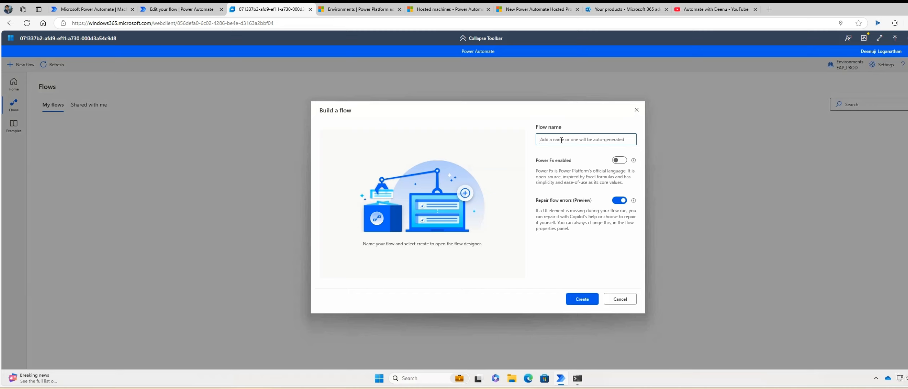
text(HostedMachine_Demo)
click(586, 302)
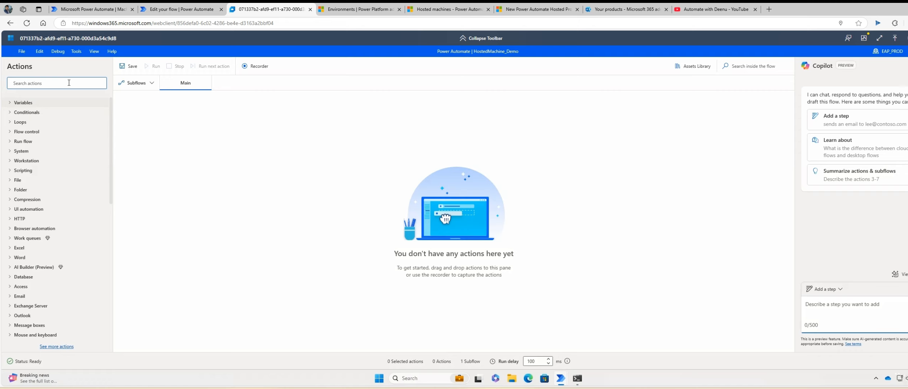
Add a Display message action titled 'Info' showing 'Test' to HostedMachine_Demo and save the desktop flow.
text(message)
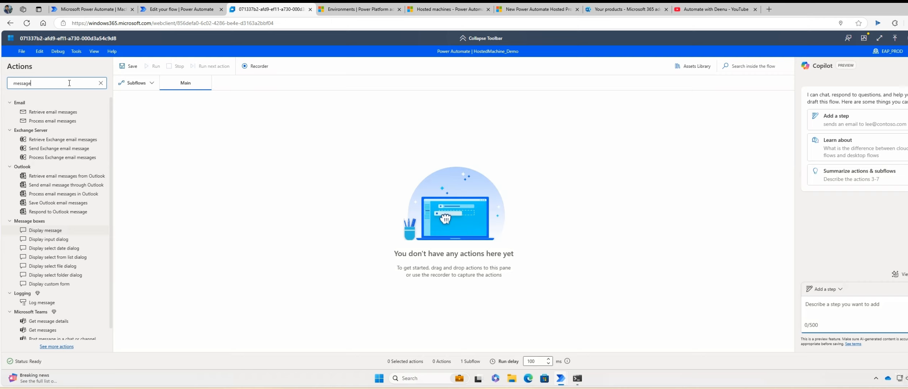
drag(46, 232, 230, 145)
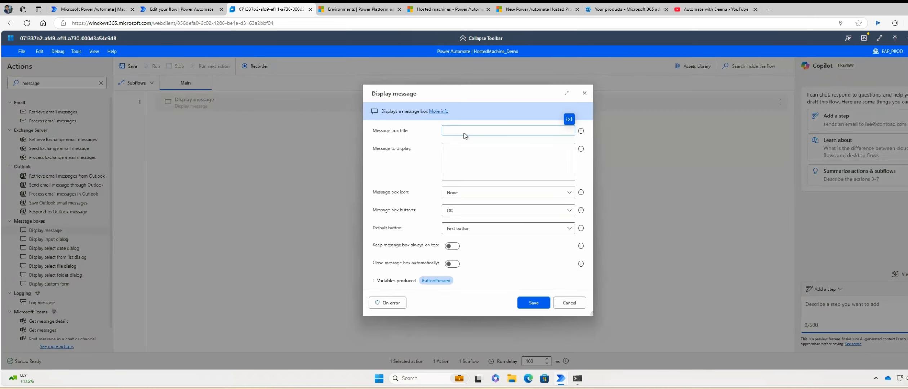
click(464, 133)
text(Info)
click(479, 168)
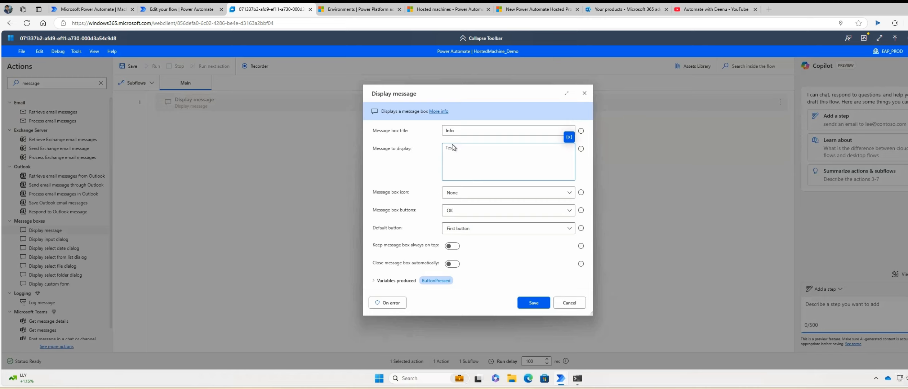
click(533, 303)
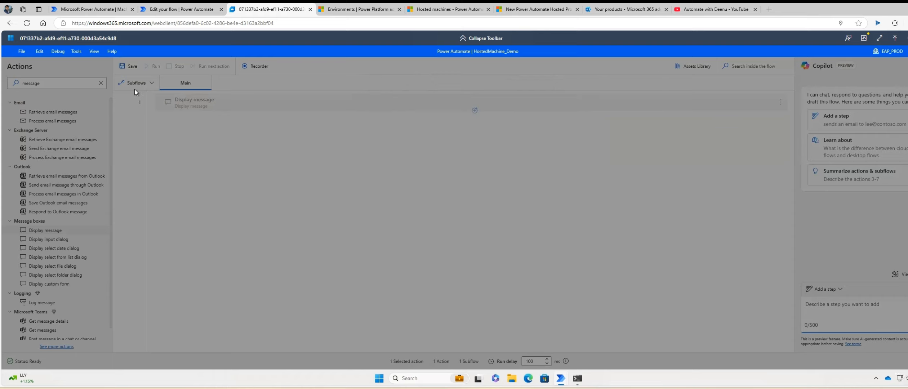
click(128, 68)
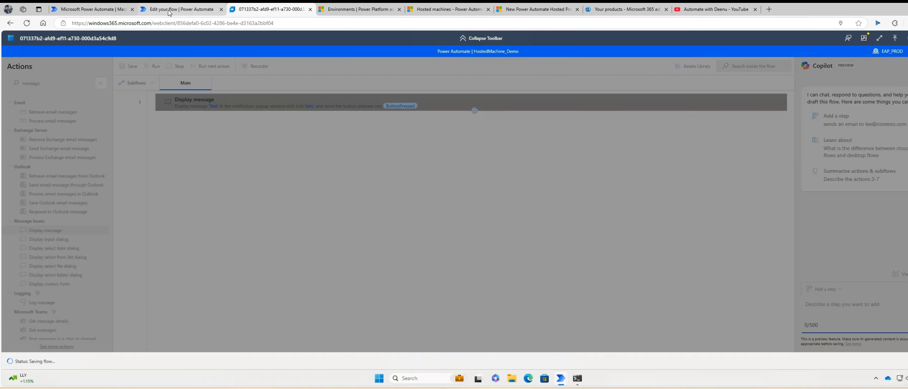
click(170, 9)
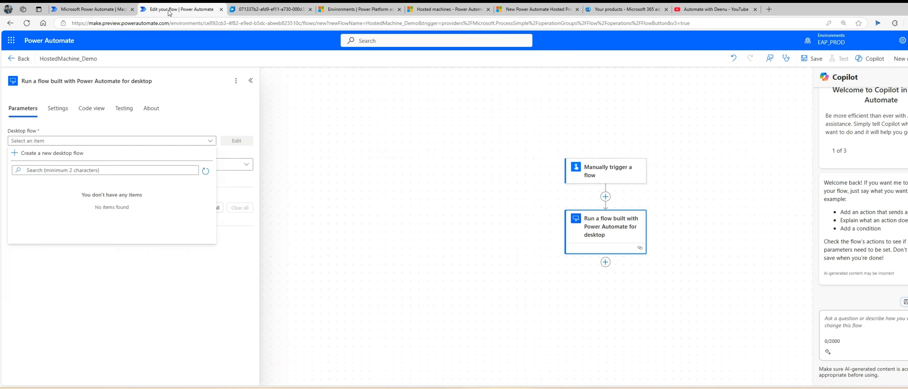
Refresh the desktop flow list, pick HostedMachine_Demo in attended mode, and save the cloud flow.
click(205, 173)
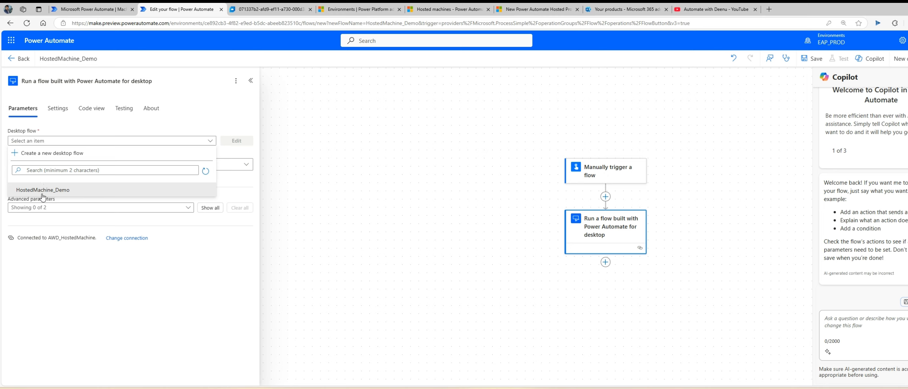
click(39, 192)
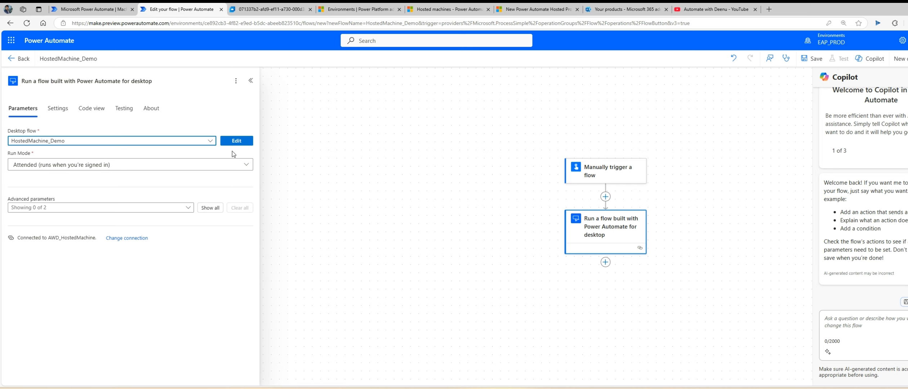
click(814, 61)
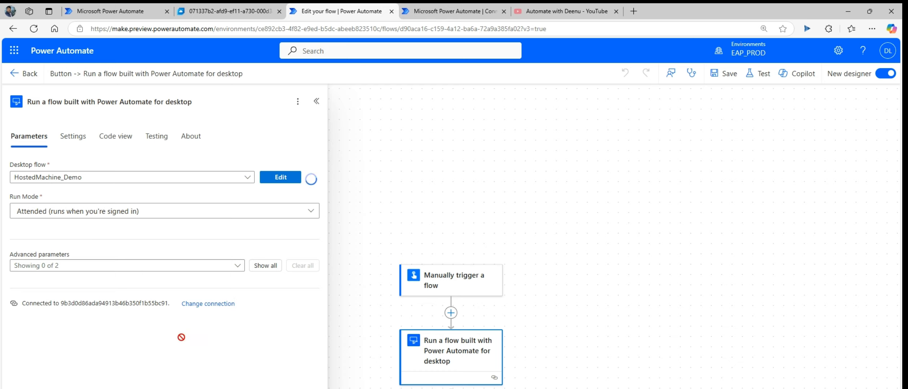
Create connection 'AWD_Sign_Connection' using attended sign-in on AWD_HostedMachine and start signing in.
click(202, 305)
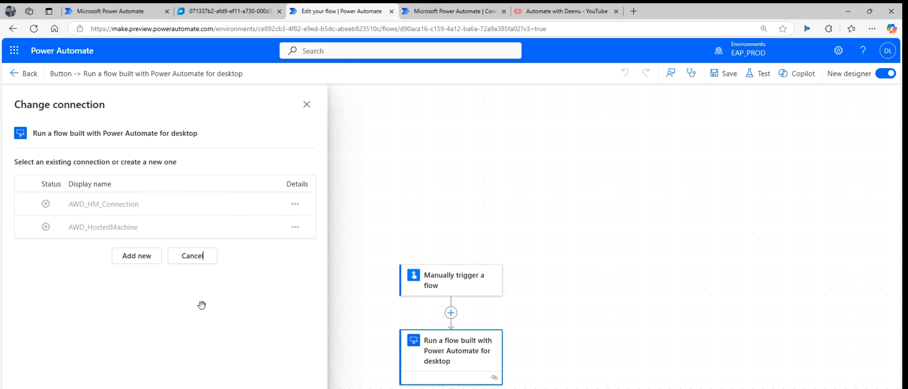
click(137, 259)
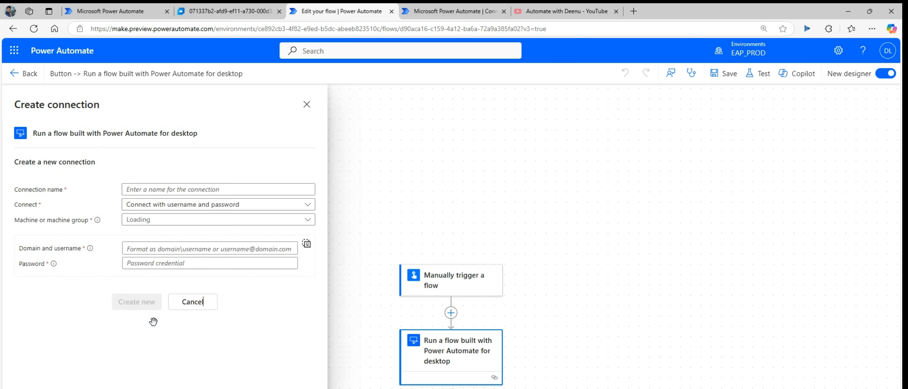
click(212, 188)
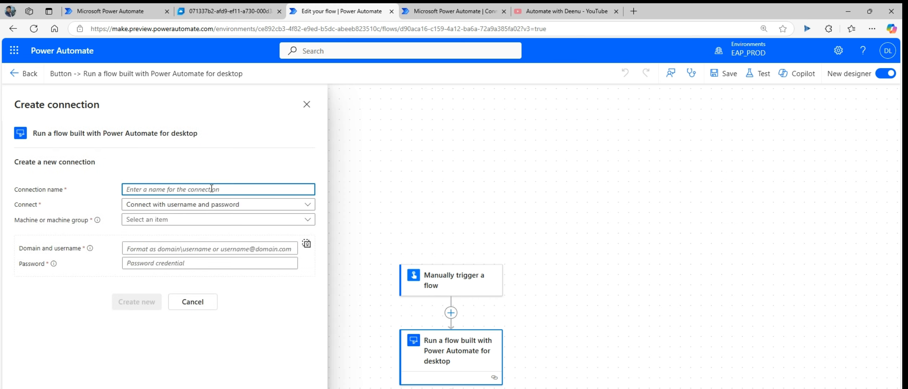
text(AWD_Sign)
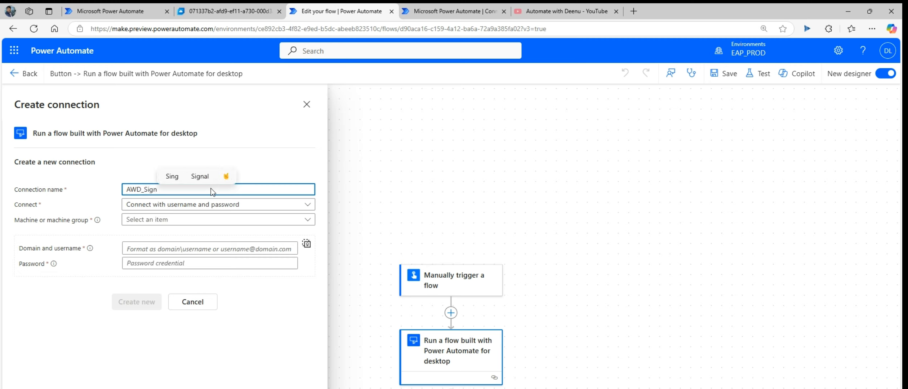
text(_Connec)
text(tion)
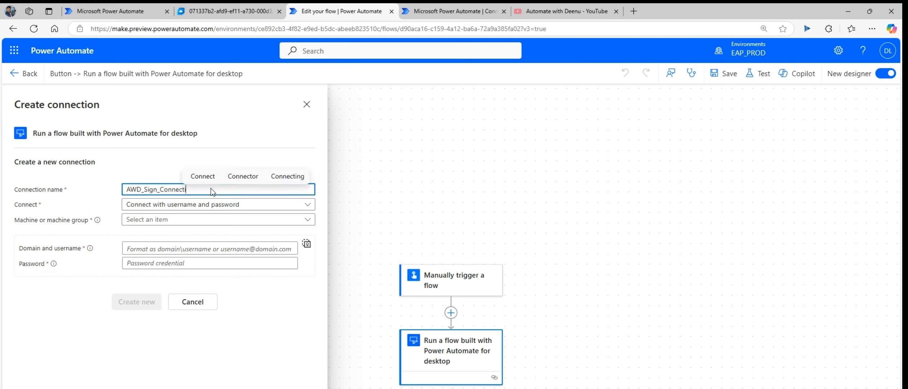
click(220, 211)
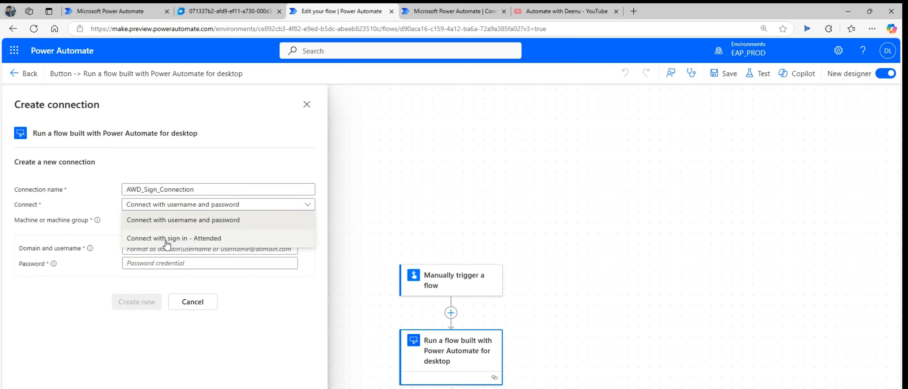
click(175, 239)
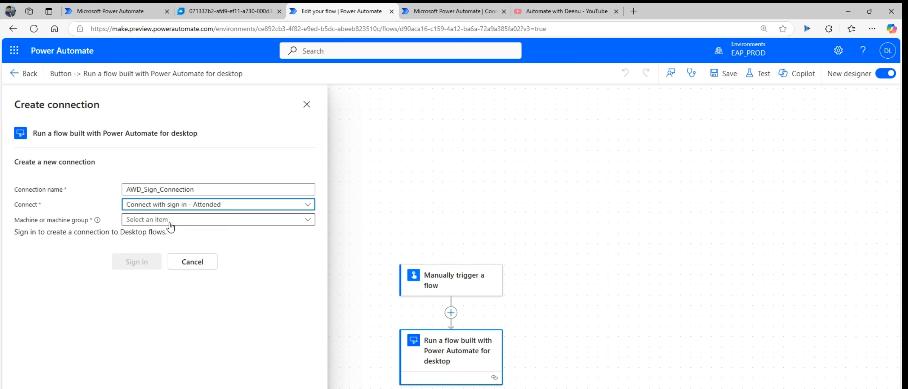
click(189, 221)
click(196, 260)
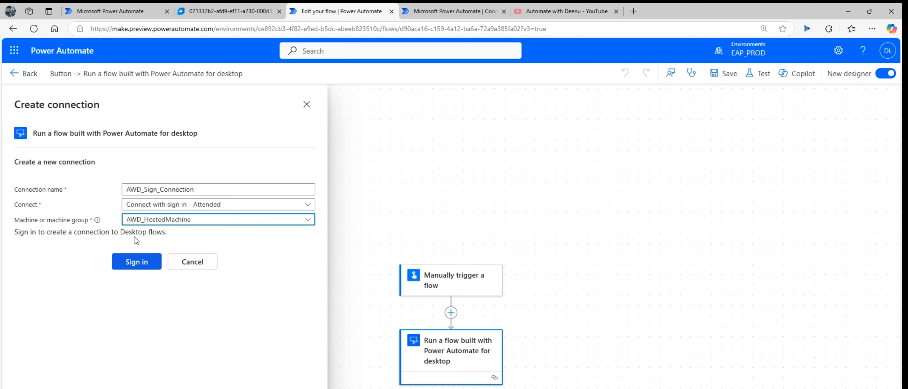
click(140, 266)
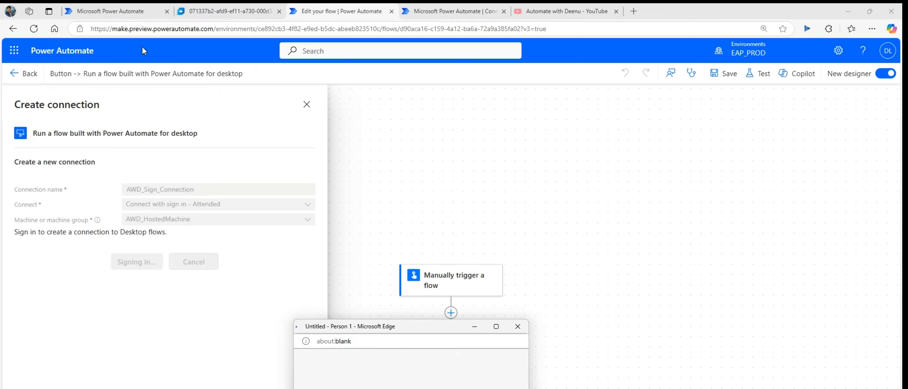
Complete the sign-in, confirm the desktop step uses AWD_Sign_Connection, and move to the Cloud PC session.
drag(387, 328, 396, 388)
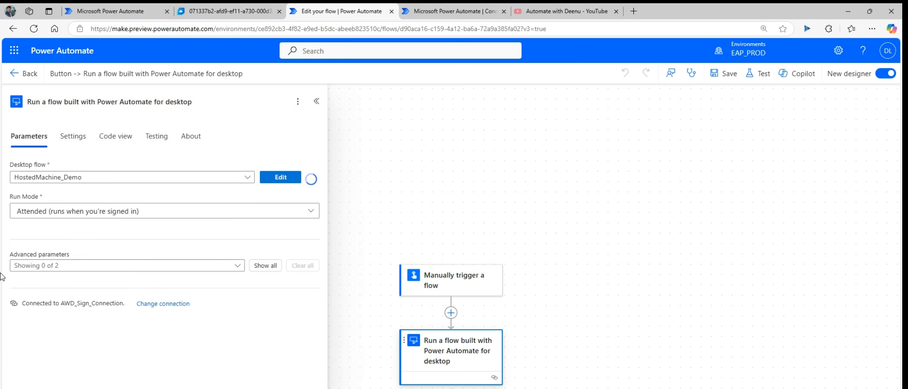
click(173, 304)
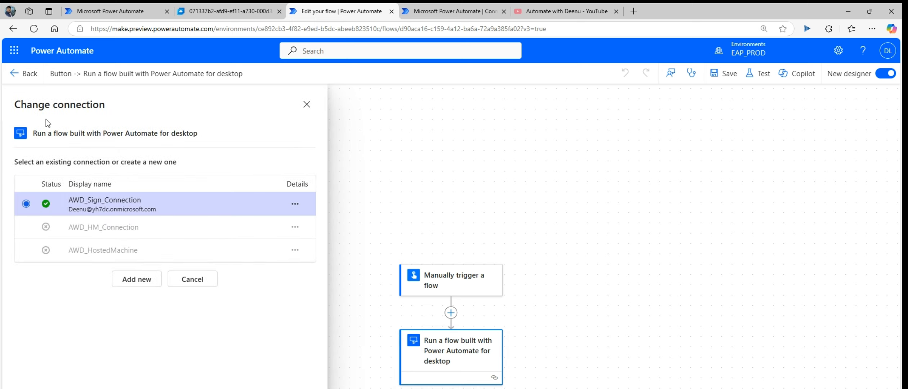
click(307, 105)
click(442, 356)
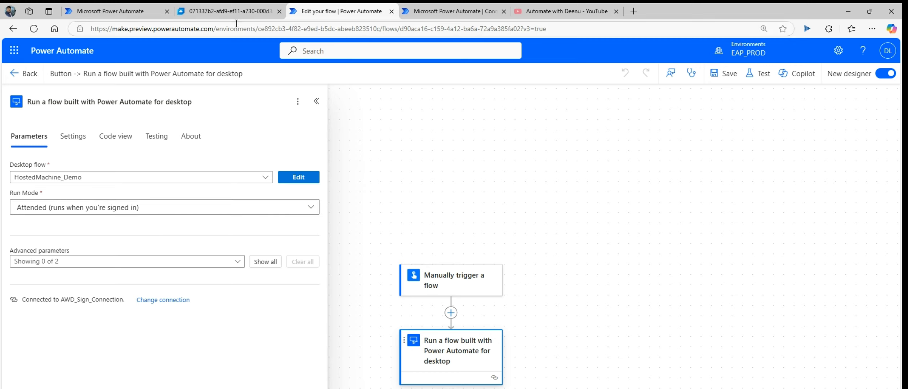
click(231, 14)
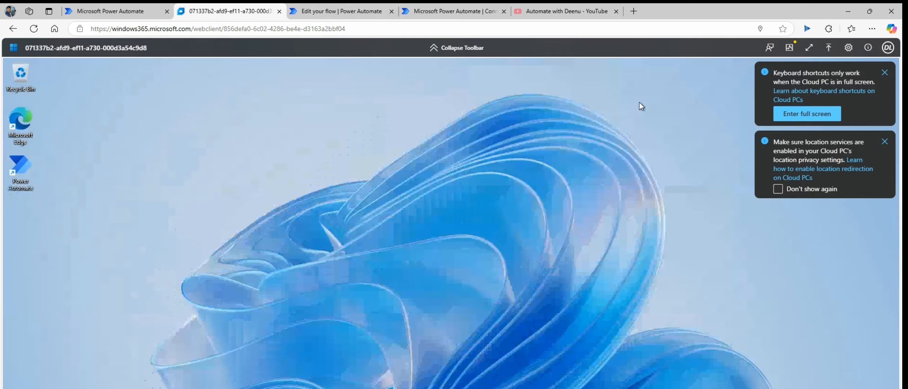
Dismiss the location and keyboard-shortcut notices, return to the cloud flow editor, and save it.
click(884, 142)
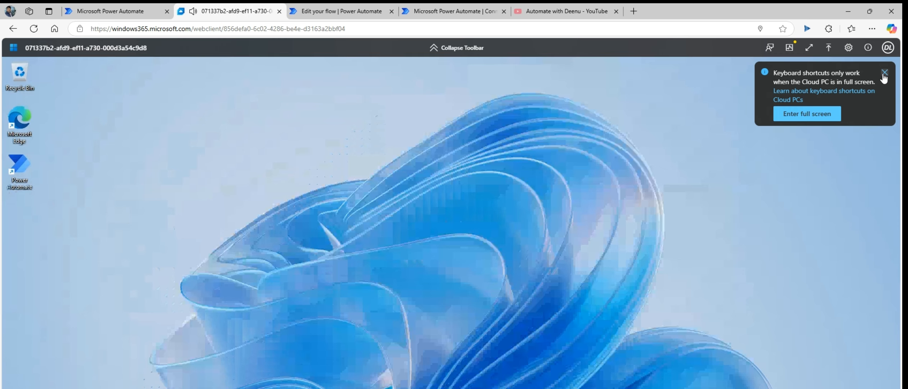
click(883, 74)
click(351, 14)
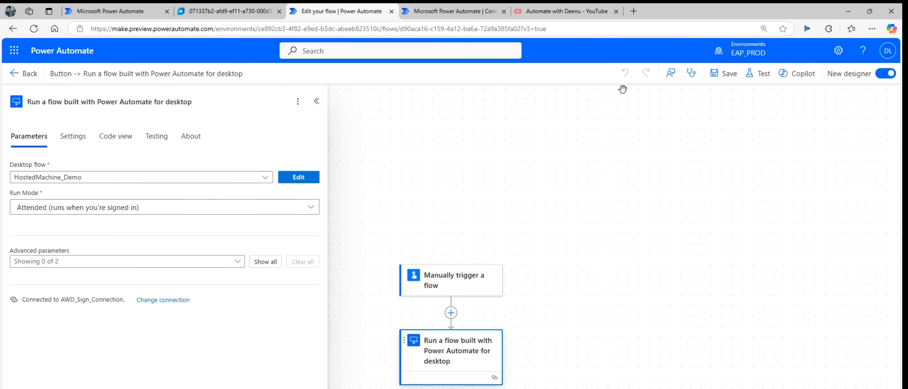
click(726, 75)
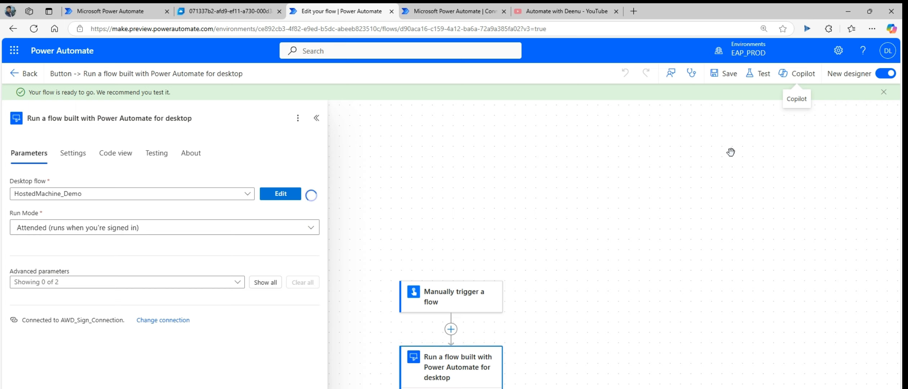
Start a manual test run of the cloud flow and dismiss the run-started confirmation.
click(762, 76)
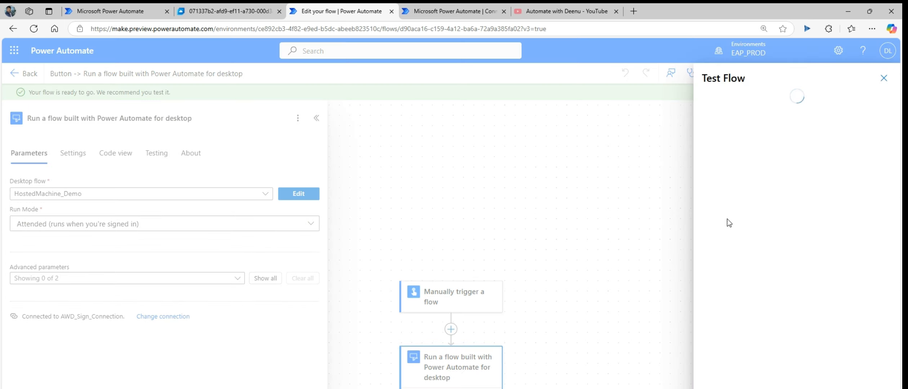
click(724, 129)
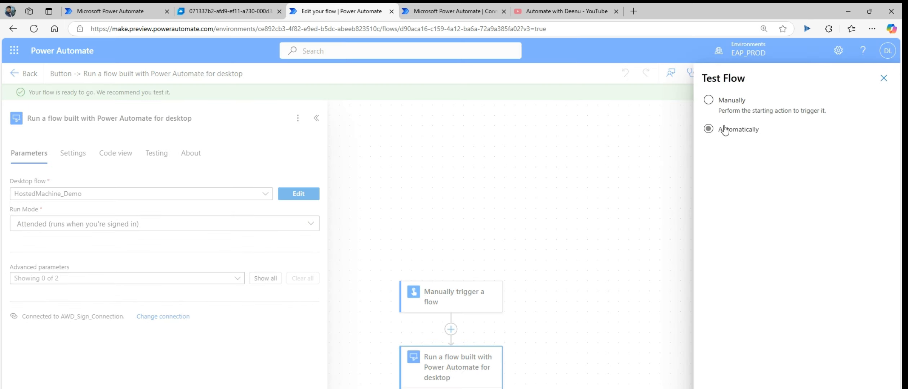
click(723, 108)
click(726, 133)
click(722, 105)
click(718, 388)
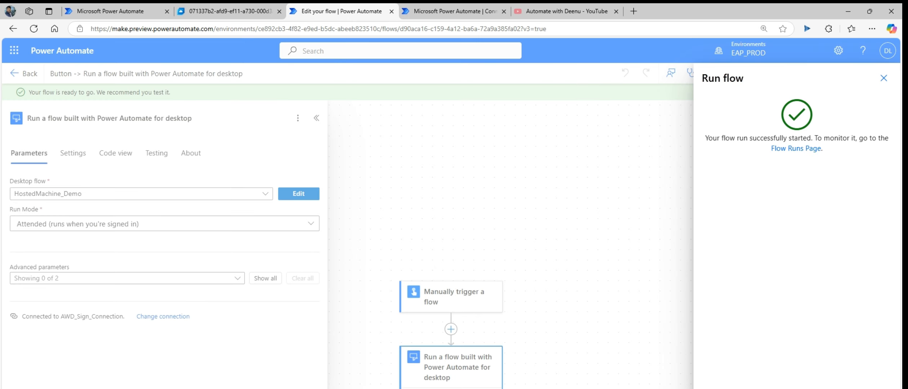
key(Escape)
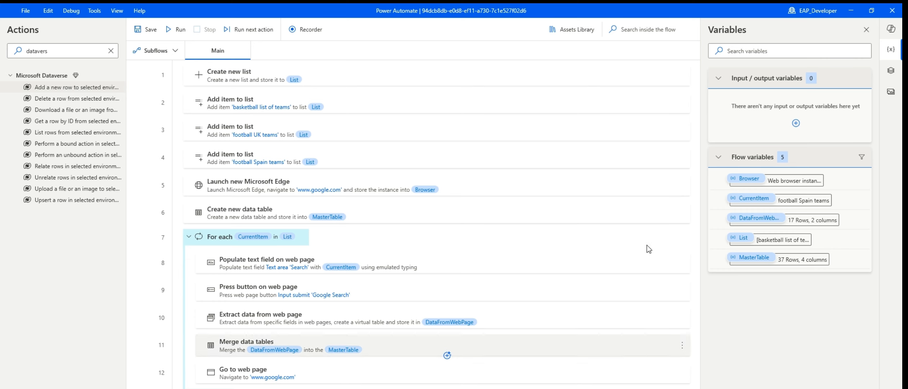
Close the desktop flow designer, open and close Settings, and minimize Power Automate for desktop.
click(893, 15)
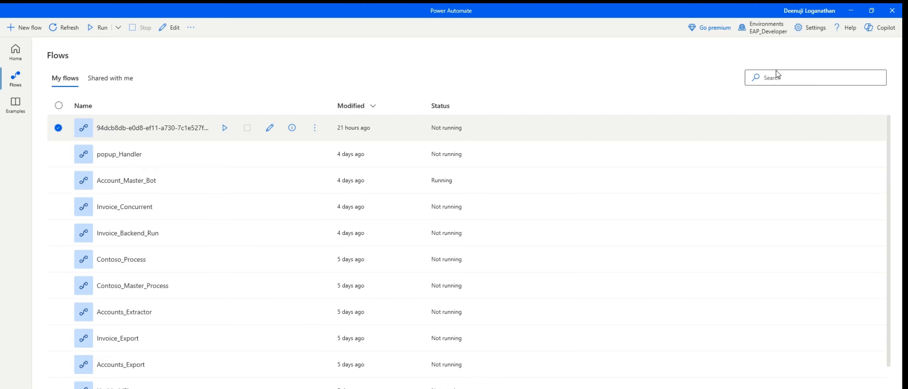
click(799, 34)
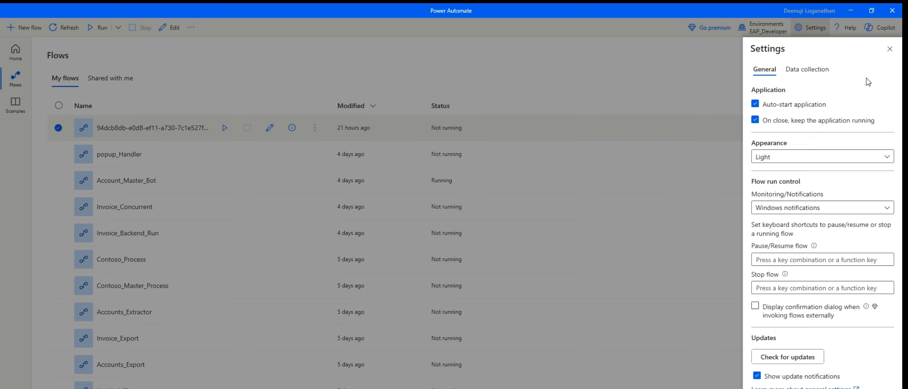
click(890, 49)
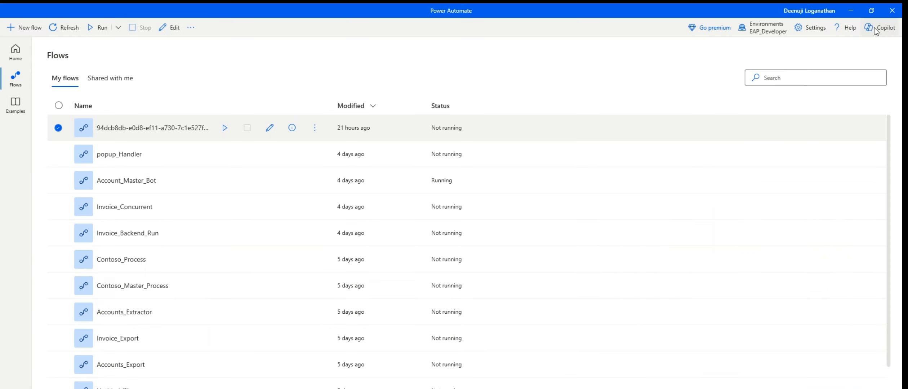
click(851, 11)
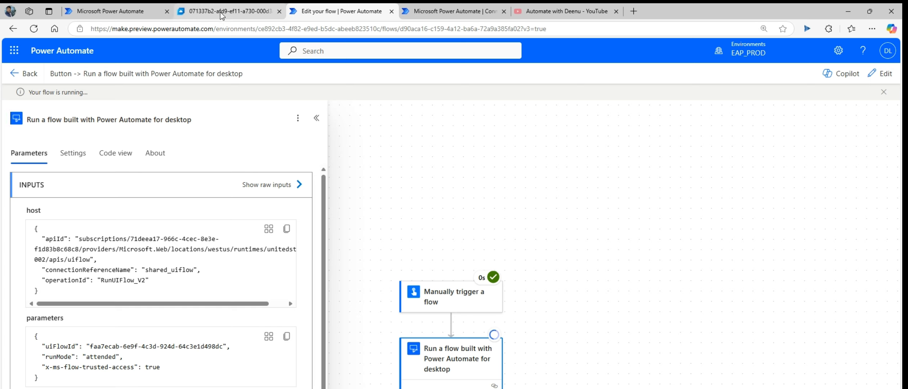
Dismiss the 'Test' Info message shown by the desktop flow on the Cloud PC.
mouse_move(226, 18)
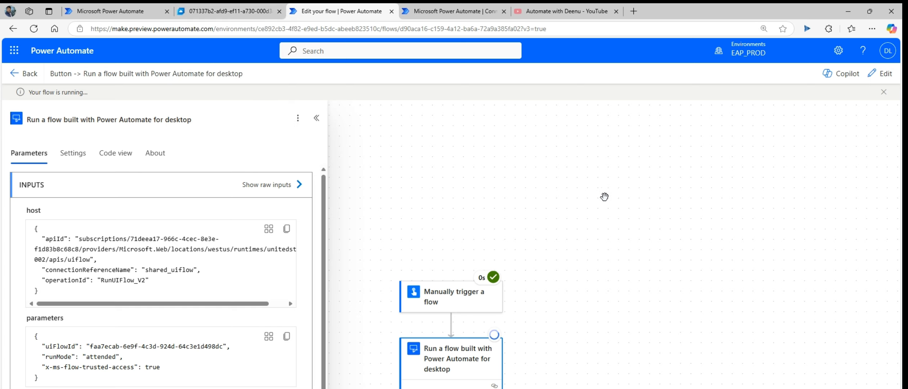
click(455, 13)
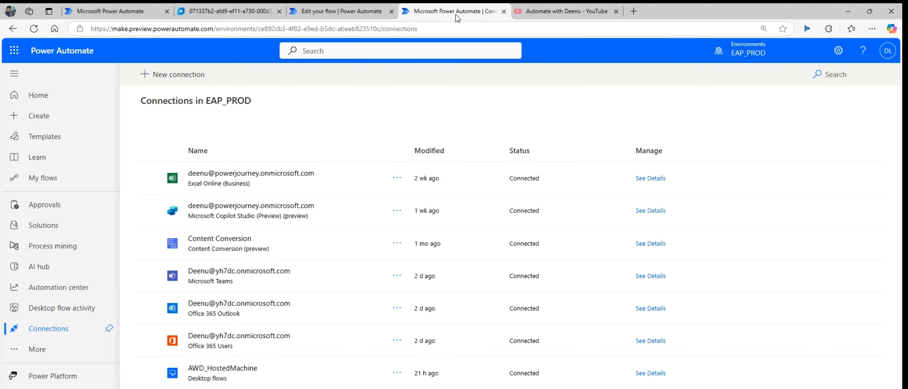
click(225, 16)
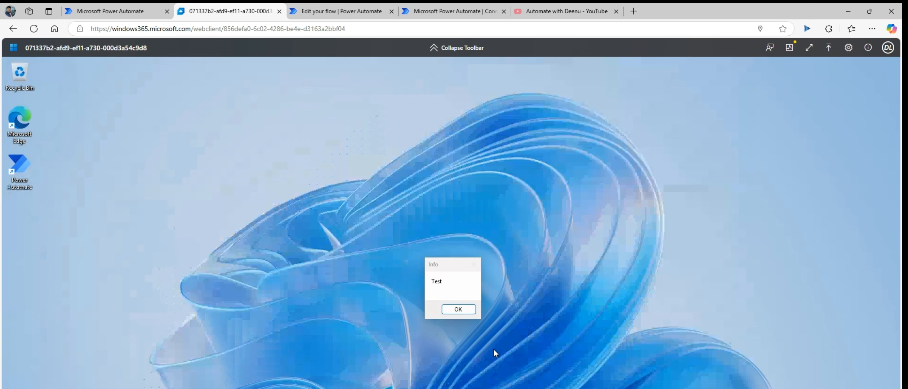
click(458, 309)
Check the completed cloud flow run and the desktop flow step's inputs.
click(341, 12)
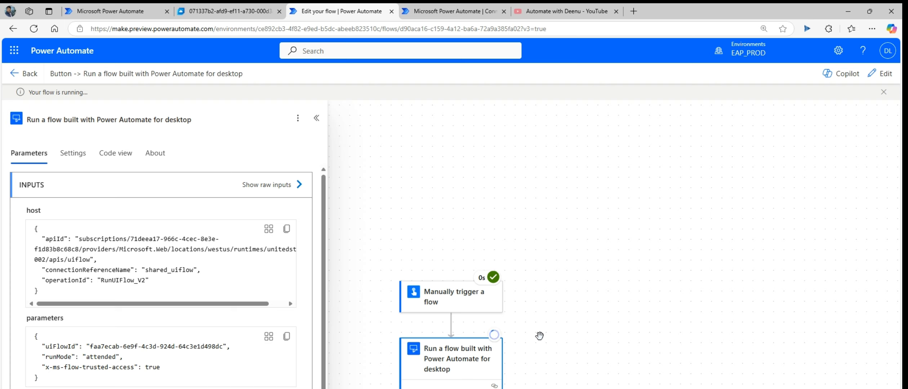
click(428, 352)
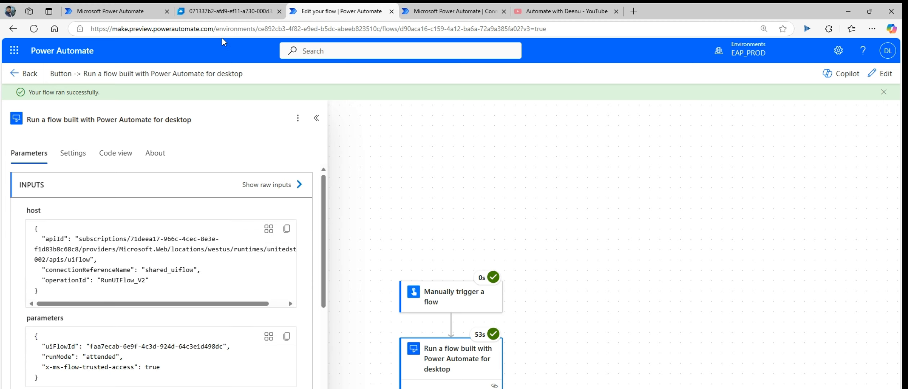
click(222, 13)
Open HostedMachine_Demo's details from the recent runs on the Desktop flow activity page.
click(342, 9)
click(136, 13)
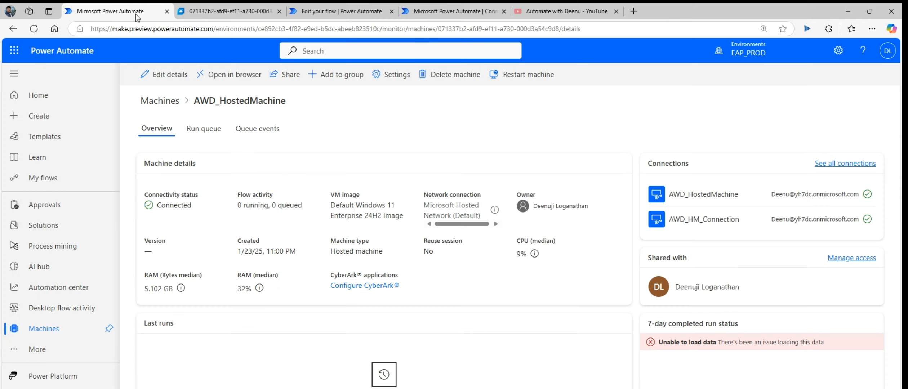
click(56, 307)
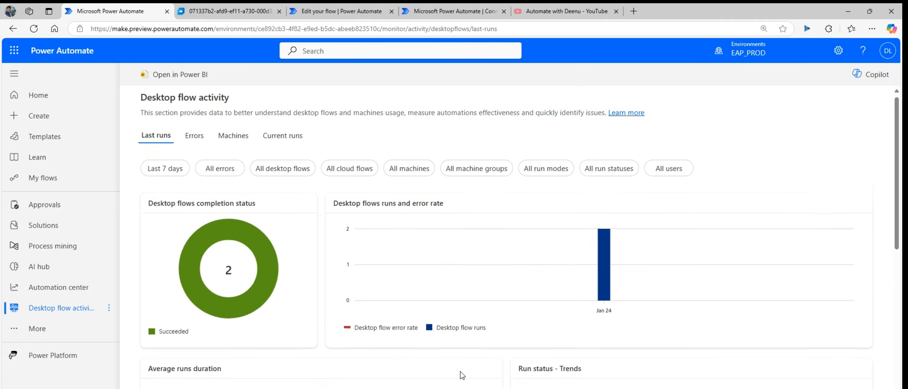
scroll(460, 372, down, 10)
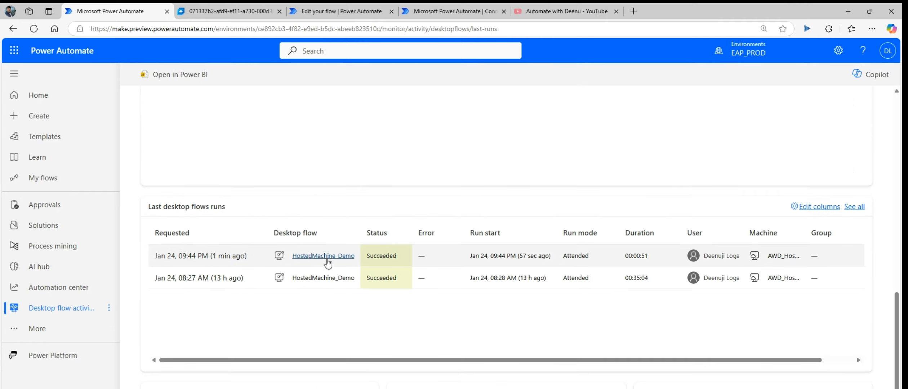
click(322, 256)
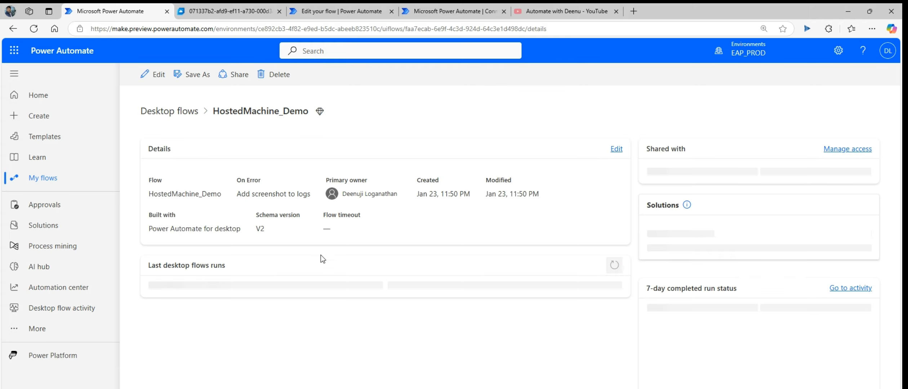
Open the latest succeeded HostedMachine_Demo run and view its executed actions.
click(216, 317)
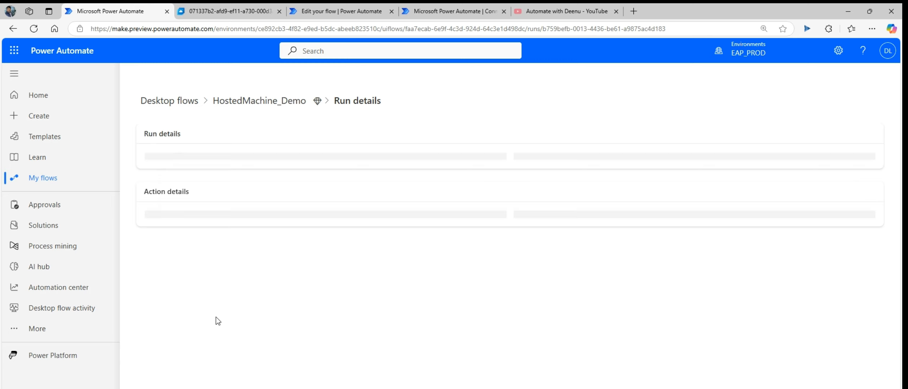
scroll(437, 330, down, 1)
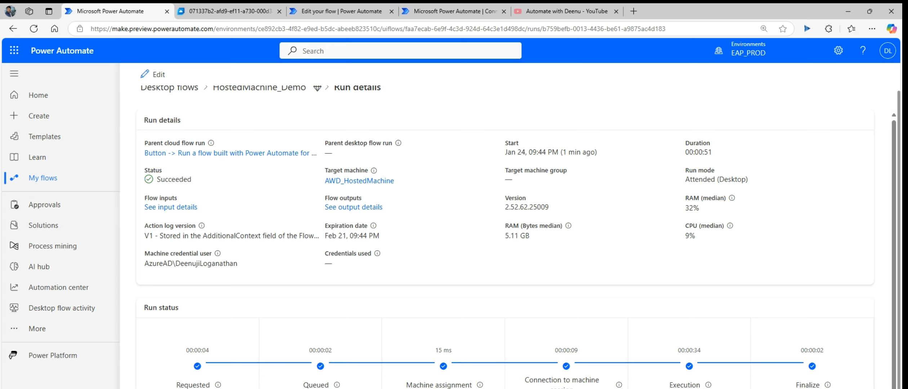
scroll(692, 373, down, 1)
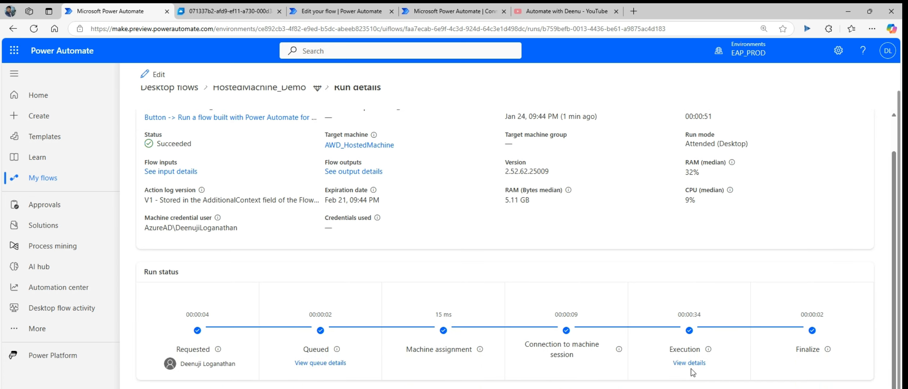
click(688, 363)
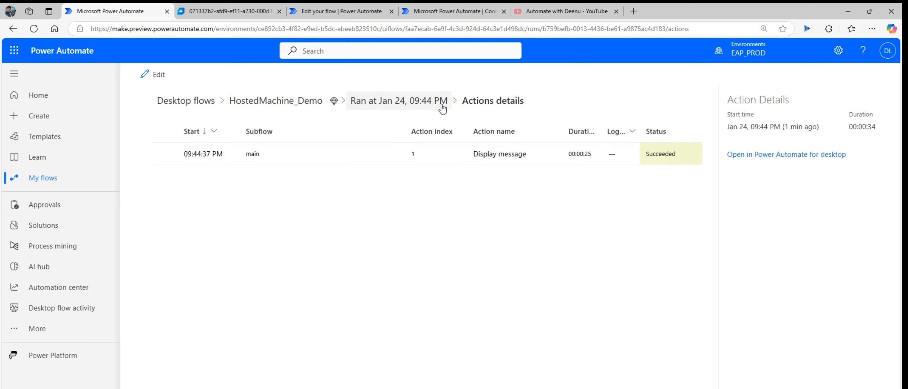
click(431, 105)
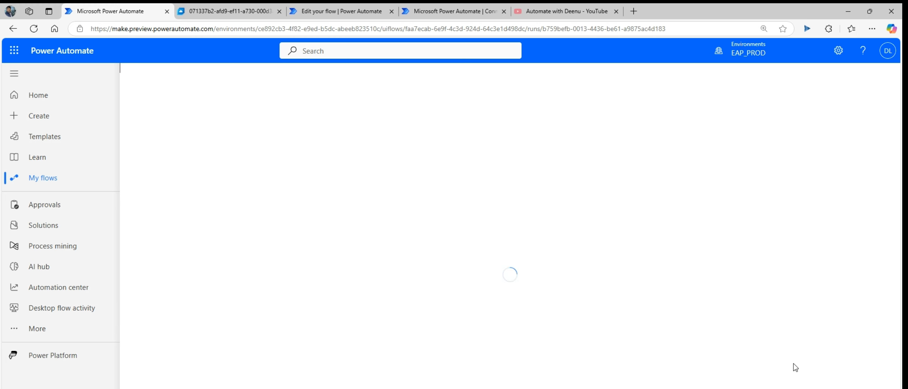
Return to the HostedMachine_Demo flow page and bring up the hosted RPA blog post.
scroll(807, 378, down, 1)
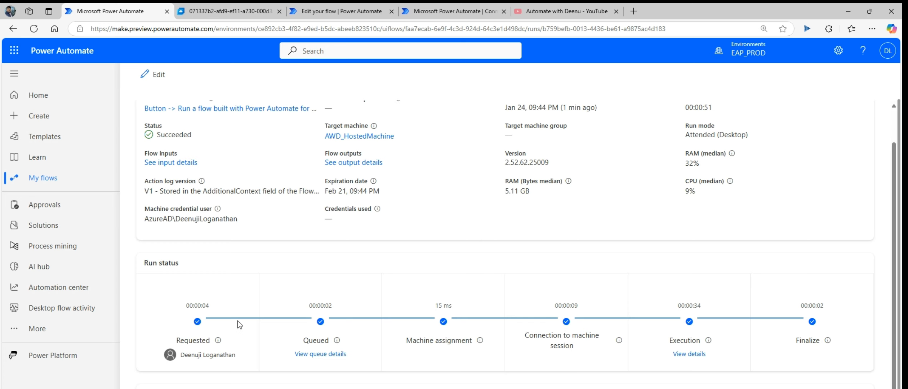
scroll(238, 324, up, 1)
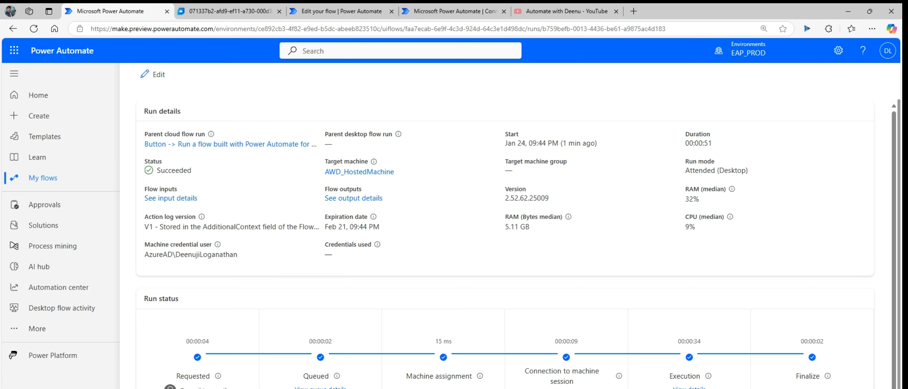
scroll(252, 357, up, 1)
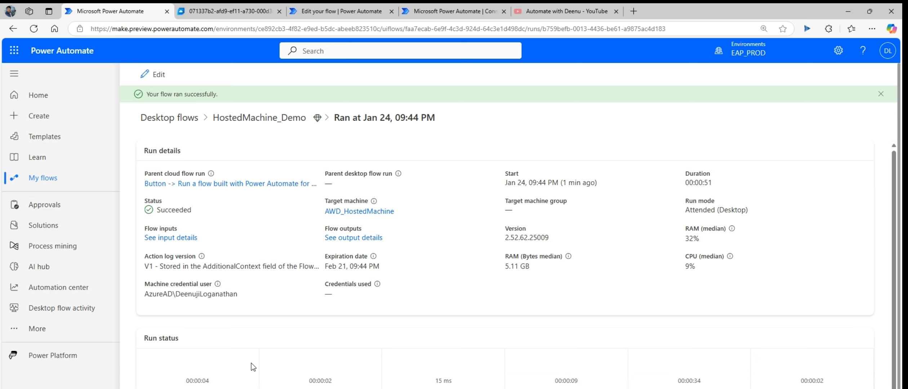
click(255, 120)
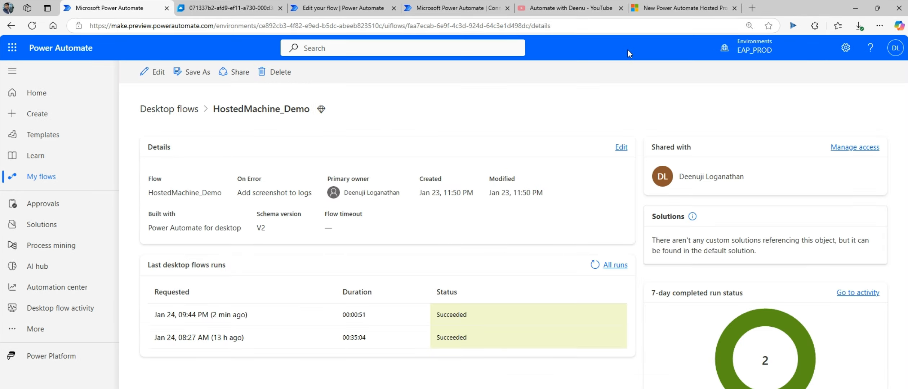
click(677, 8)
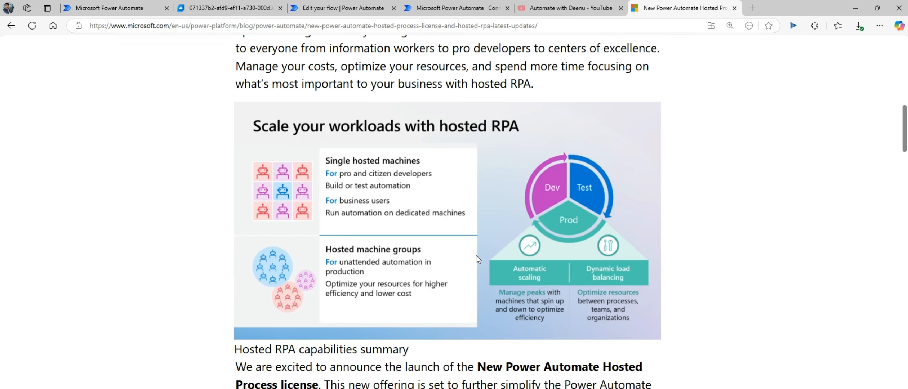